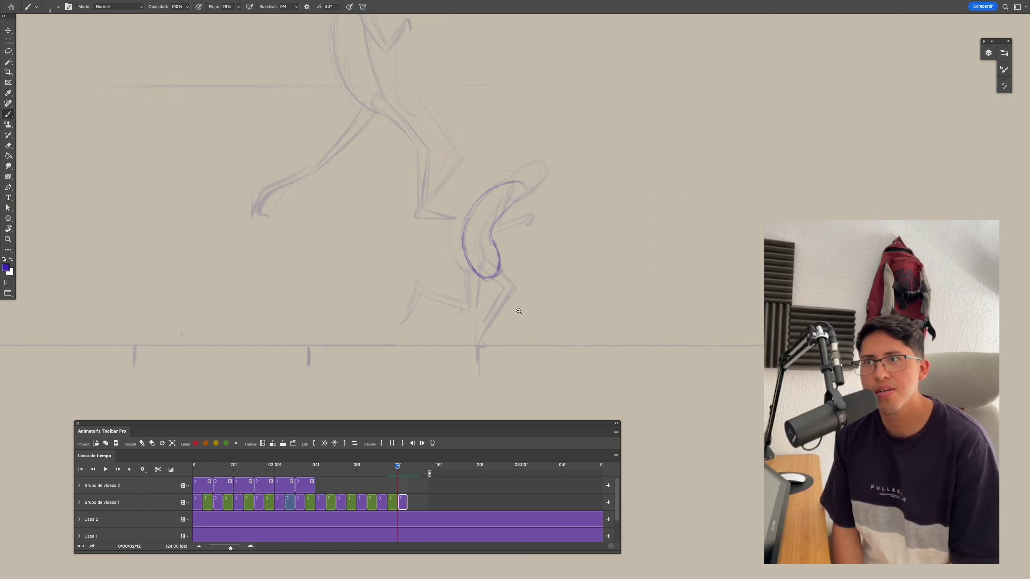
Resize the Bounce walk image to 2933 × 1650 px at 110 ppi and recentre the figure
key("f")
left_click(118, 4)
left_click(139, 64)
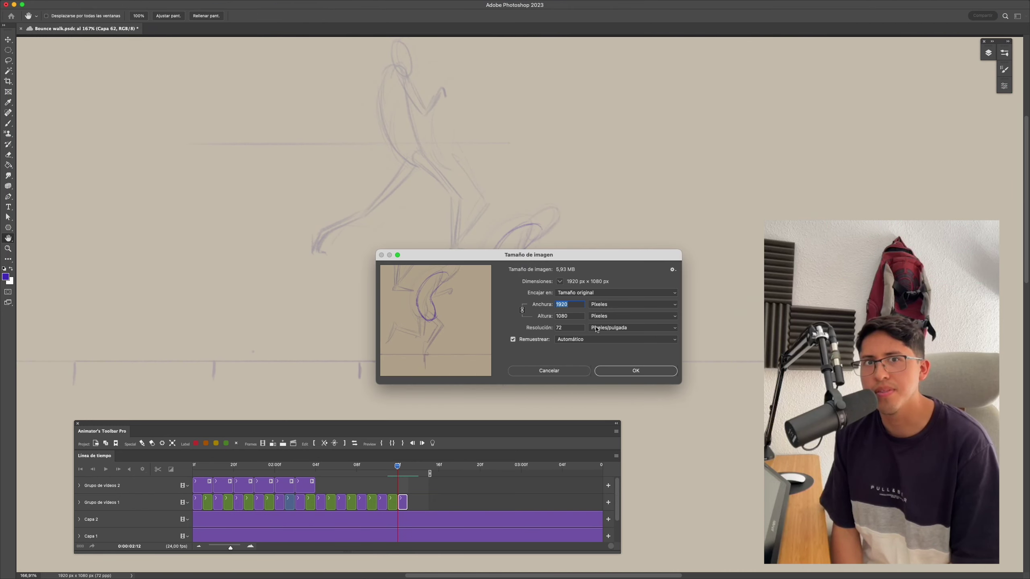
left_click(632, 368)
mouse_move(510, 286)
left_mouse_down()
mouse_move(523, 254)
mouse_move(521, 149)
left_mouse_up()
key("f")
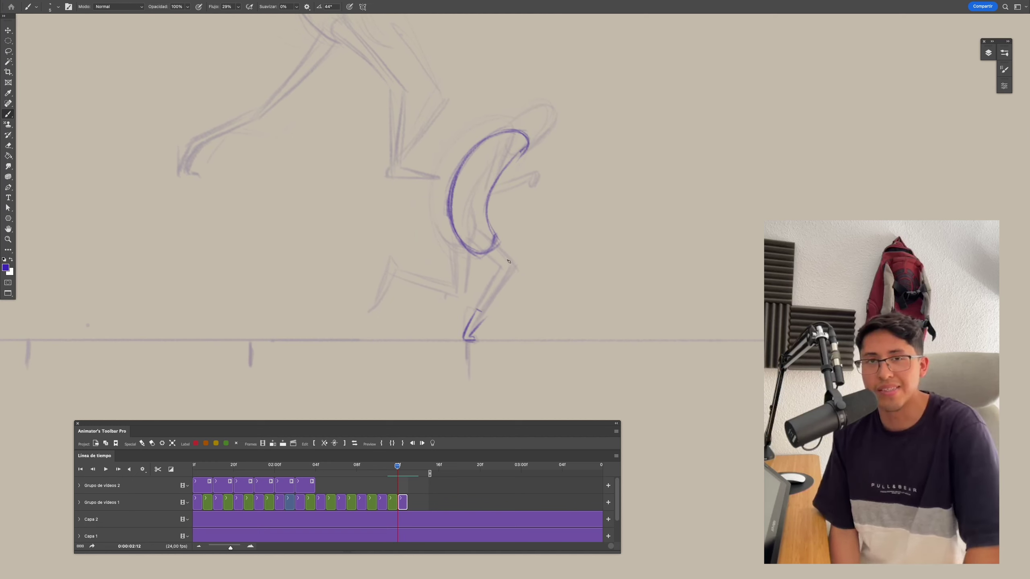
Trace darker lines down the lower leg and shin toward the foot
left_click_drag(500, 243, 534, 276)
mouse_move(539, 283)
left_mouse_down()
mouse_move(486, 321)
mouse_move(535, 280)
left_mouse_up()
left_click_drag(499, 250, 527, 280)
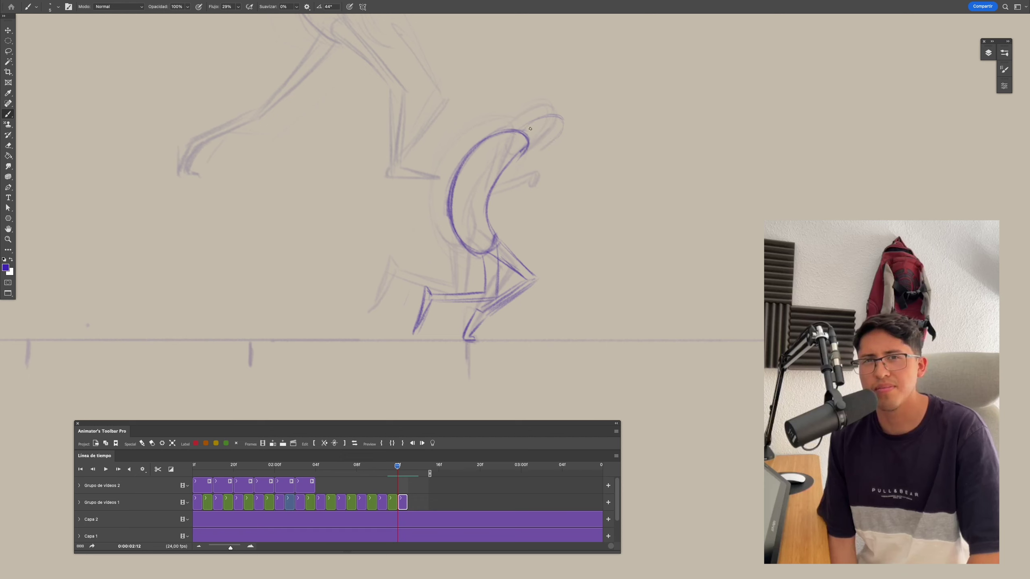
Undo the last arm strokes and scrub back to earlier animation frames
scroll(563, 131, "up", 2)
scroll(527, 150, "right", 2)
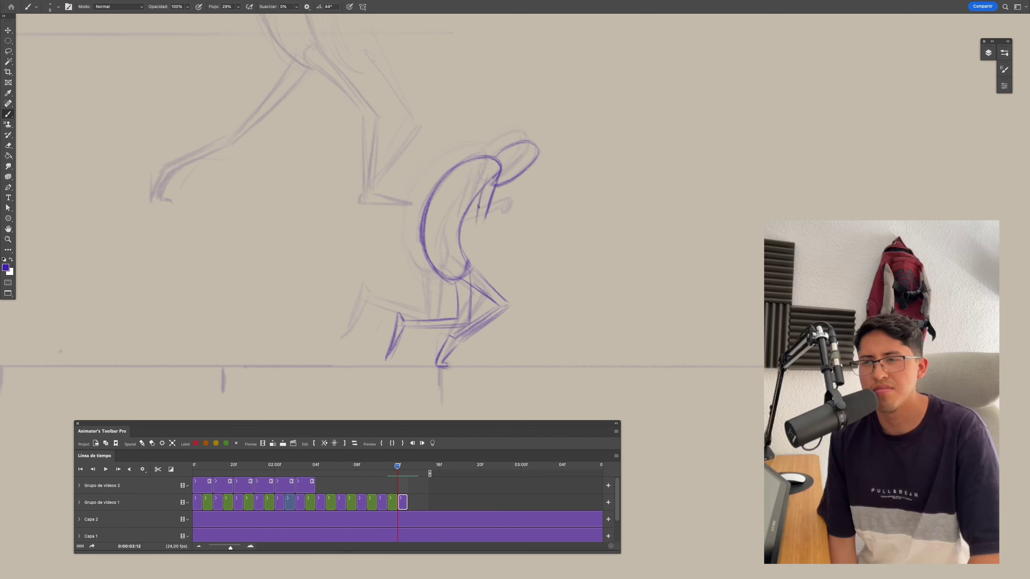
key("ctrl+z")
key("ctrl+z")
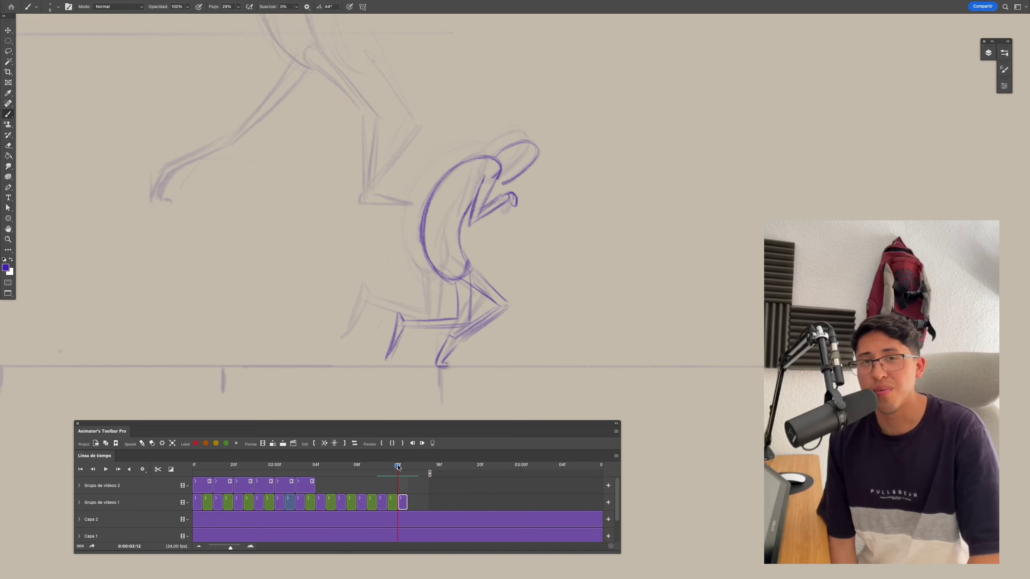
mouse_move(398, 467)
left_mouse_down()
mouse_move(228, 496)
mouse_move(213, 480)
left_mouse_up()
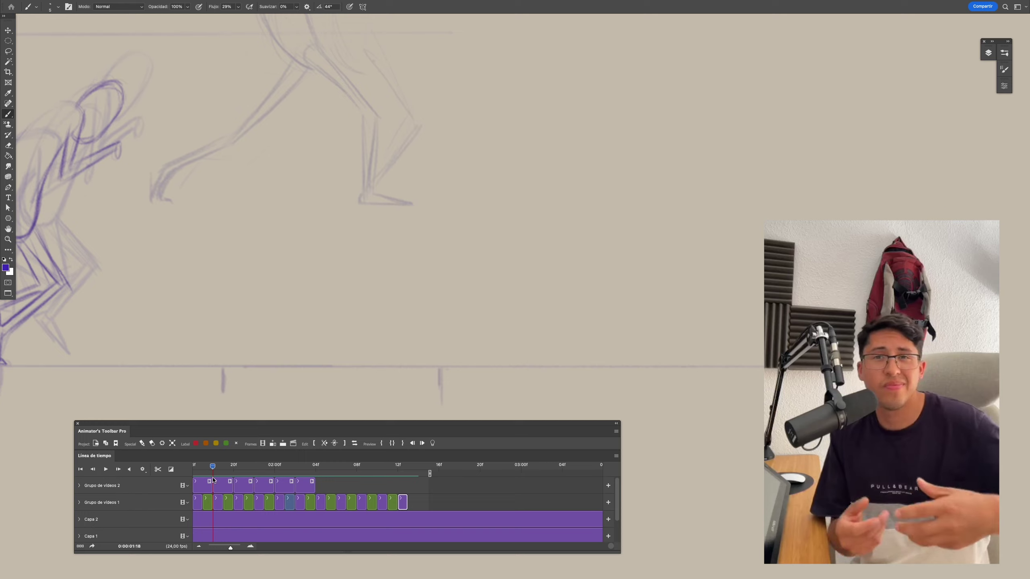
Scrub and step the timeline frame by frame to 0:00:02:11, reviewing the crouched poses
left_click_drag(213, 480, 380, 488)
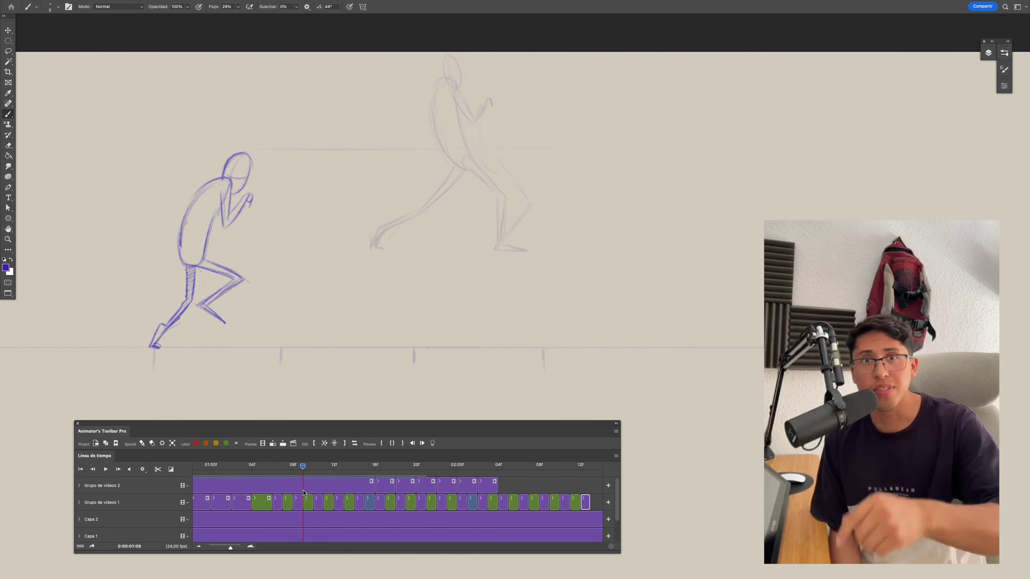
left_click(299, 502)
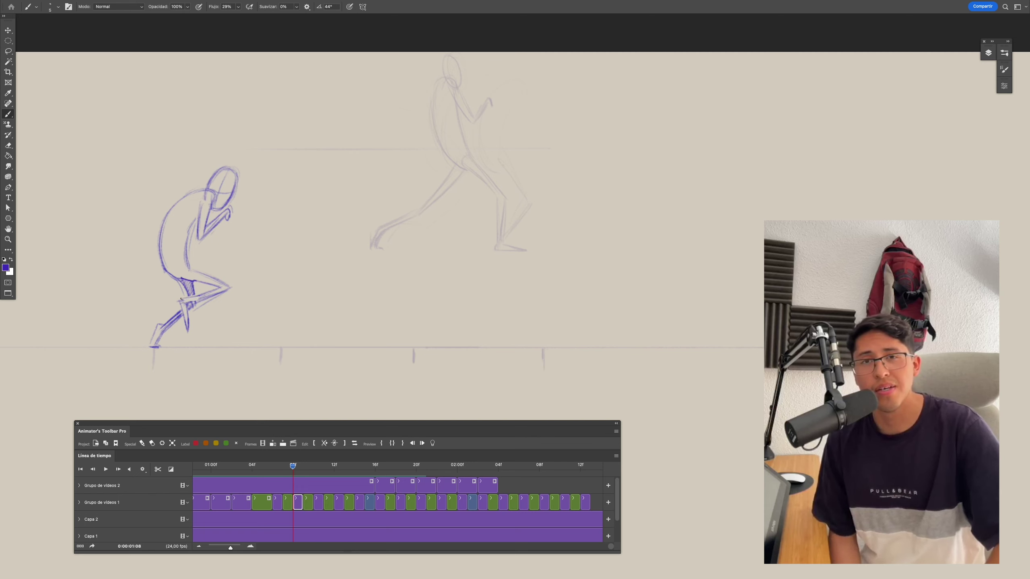
left_click_drag(308, 493, 465, 497)
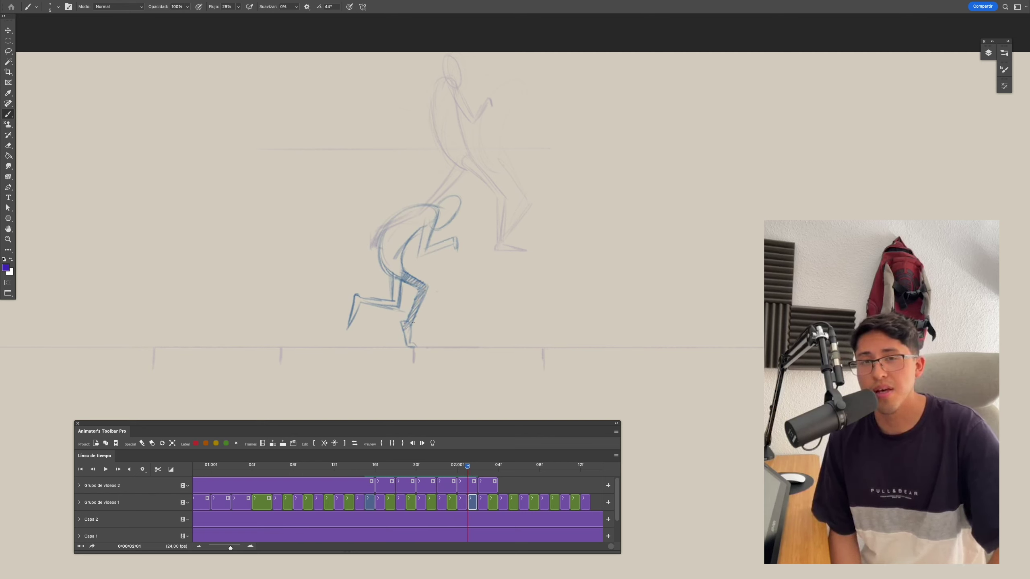
left_click(483, 502)
left_click(511, 483)
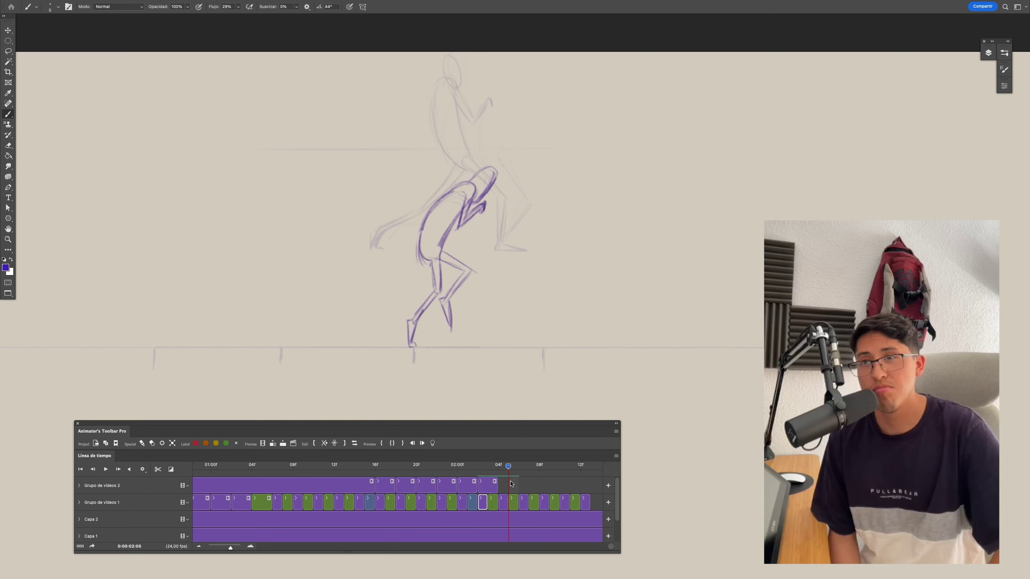
key("Right")
key("Right")
key("Right")
key("Right")
key("Right")
key("Right")
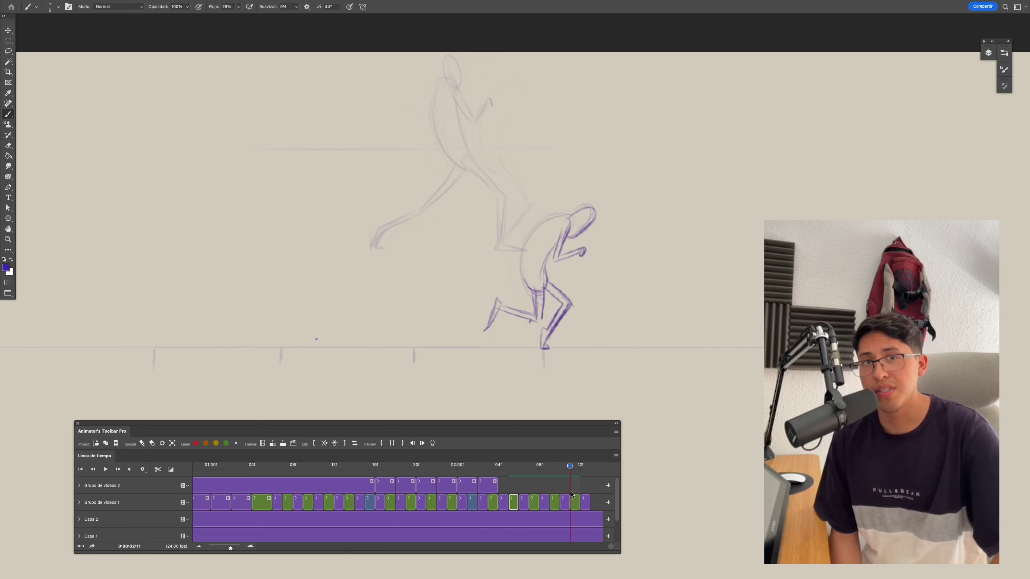
key("Right")
Ink darker arcs around the head and down the back on frame 2:13
scroll(629, 305, "up", 3)
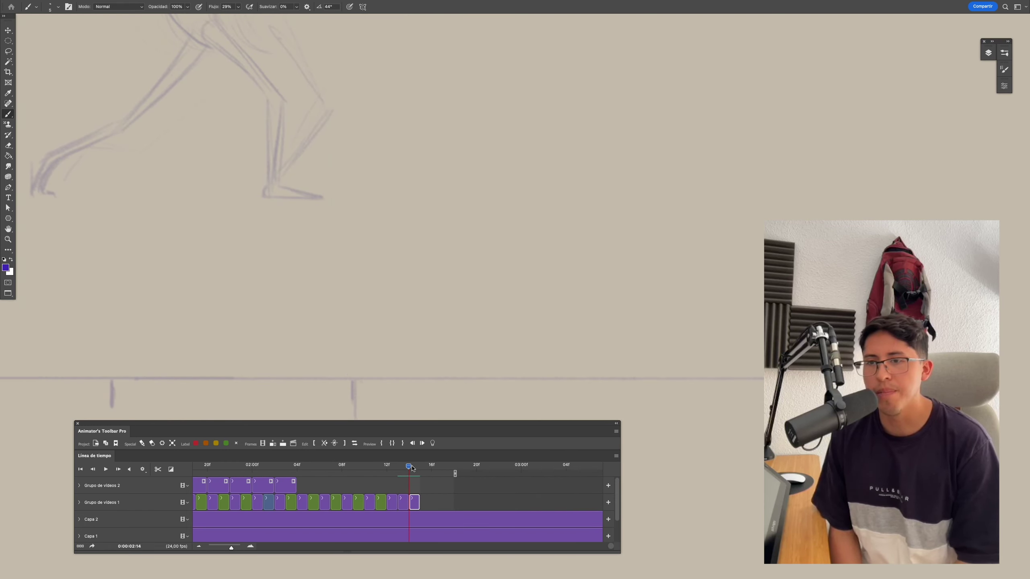
scroll(506, 283, "down", 1)
scroll(506, 283, "down", 1)
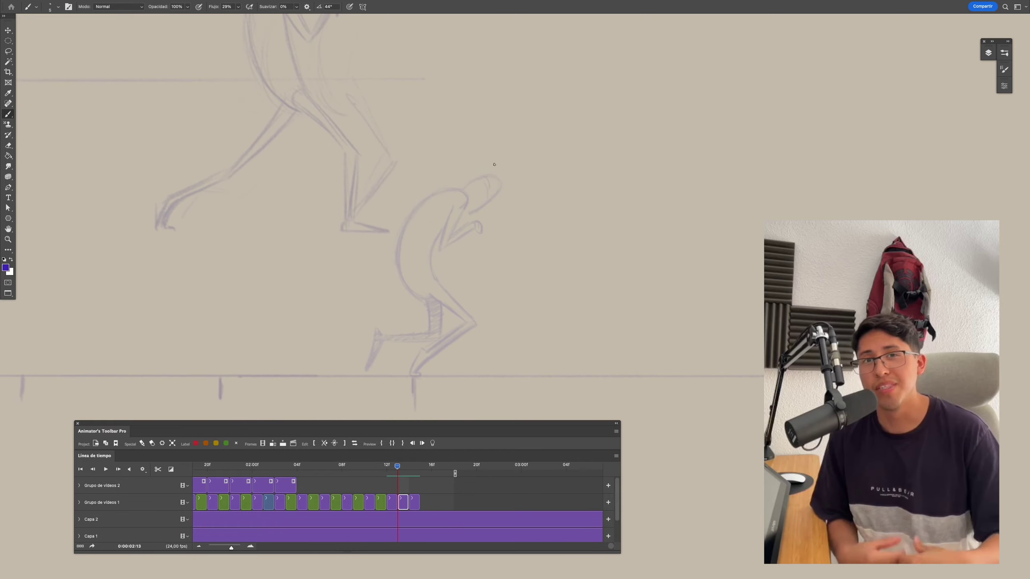
mouse_move(493, 171)
left_mouse_down()
mouse_move(448, 190)
mouse_move(425, 276)
left_mouse_up()
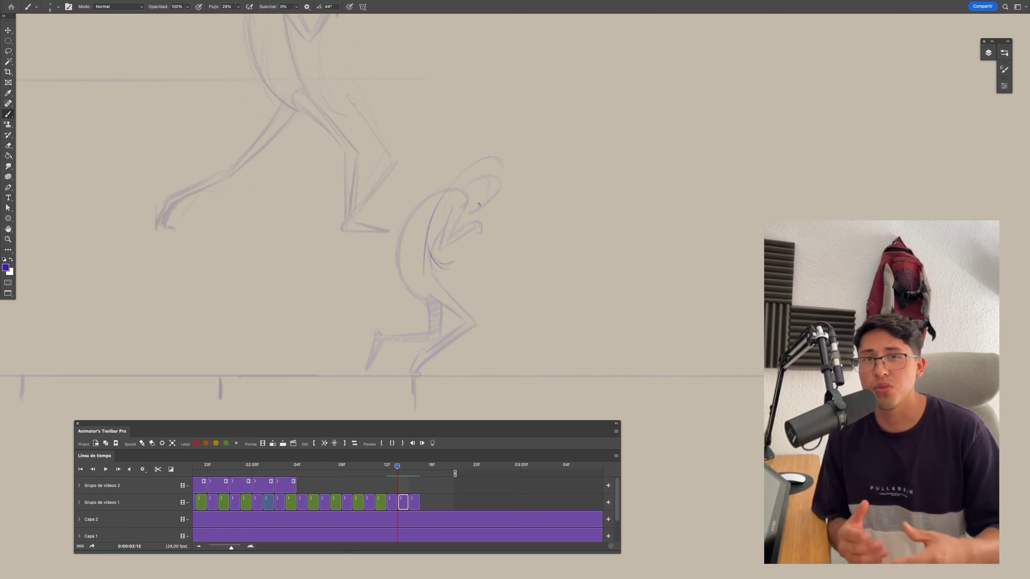
left_click_drag(487, 188, 451, 261)
mouse_move(499, 158)
left_mouse_down()
mouse_move(432, 250)
mouse_move(490, 291)
left_mouse_up()
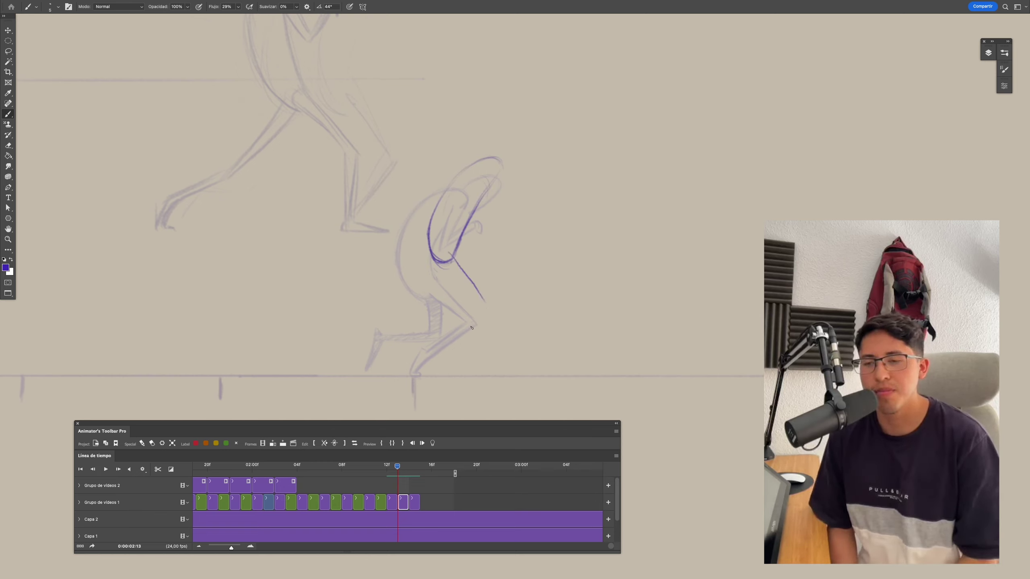
Compare with the previous pose, darken the shin, foot and arm lines, then advance to 2:14
left_click_drag(398, 467, 388, 466)
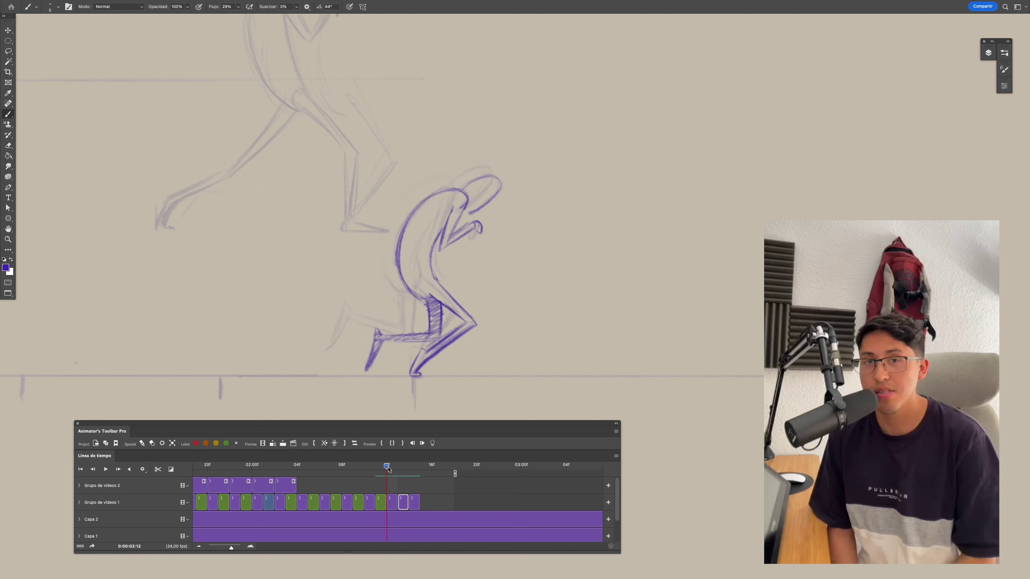
key("Right")
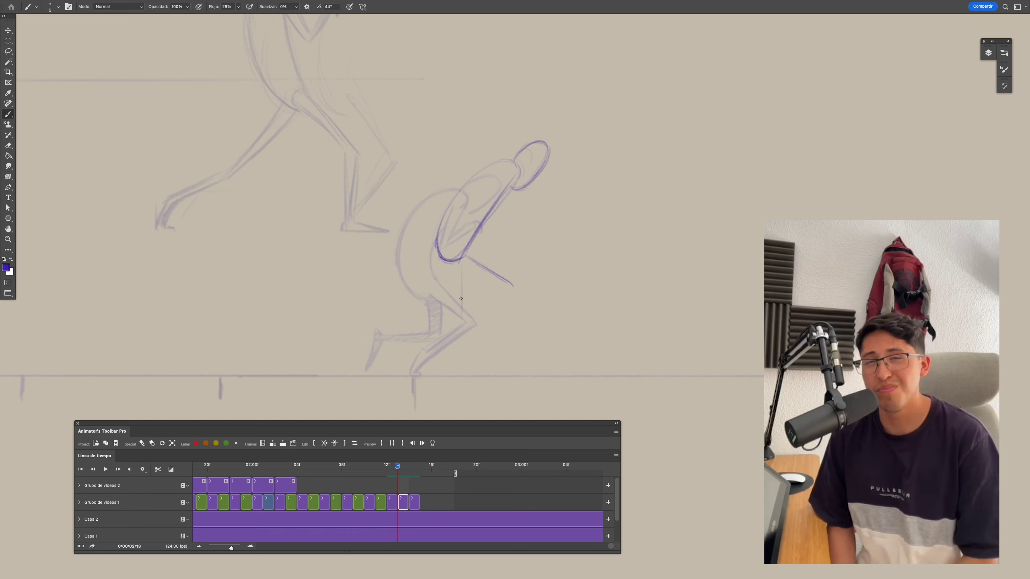
left_click_drag(462, 264, 453, 320)
mouse_move(414, 374)
left_mouse_down()
mouse_move(458, 325)
mouse_move(421, 376)
left_mouse_up()
left_click_drag(462, 263, 508, 286)
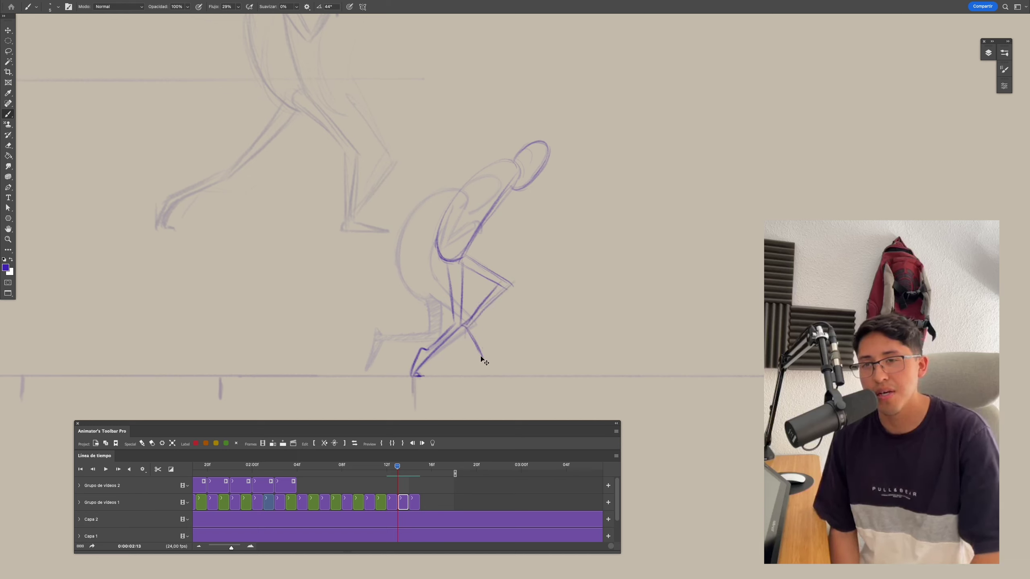
left_click_drag(466, 325, 484, 360)
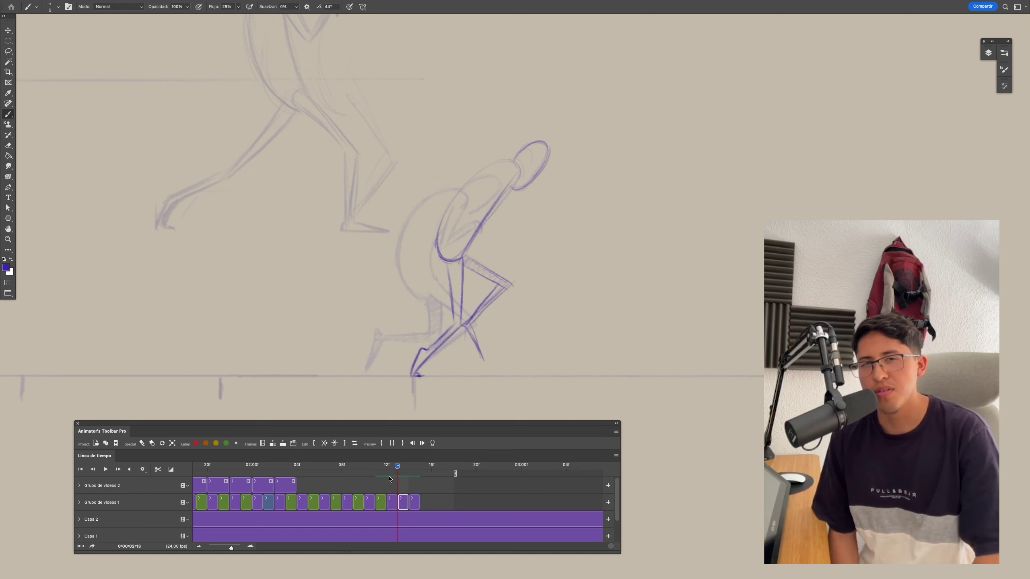
left_click_drag(388, 477, 409, 479)
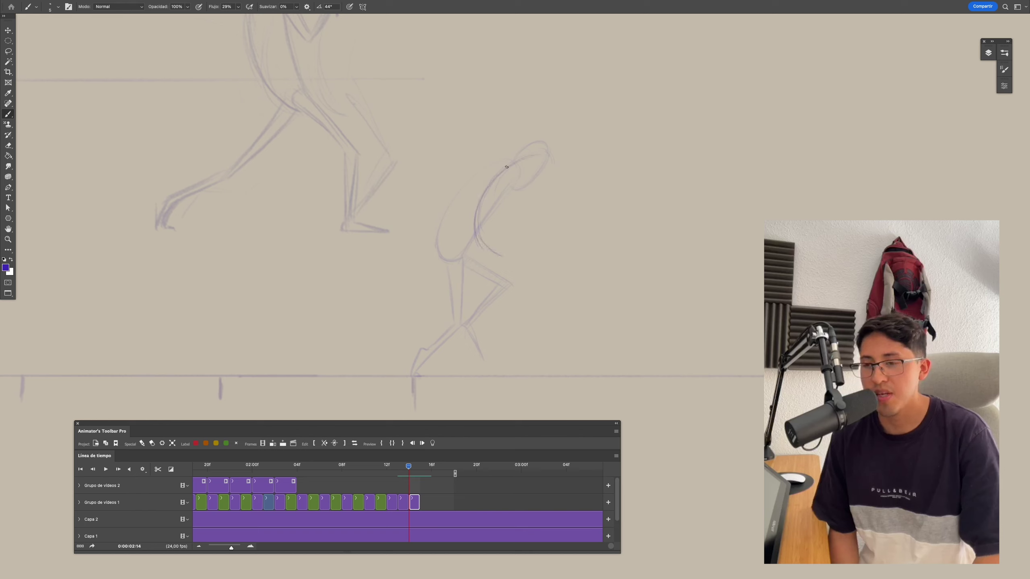
Trace the head oval, upper arm and forearm down to the hand
left_click_drag(559, 182, 551, 156)
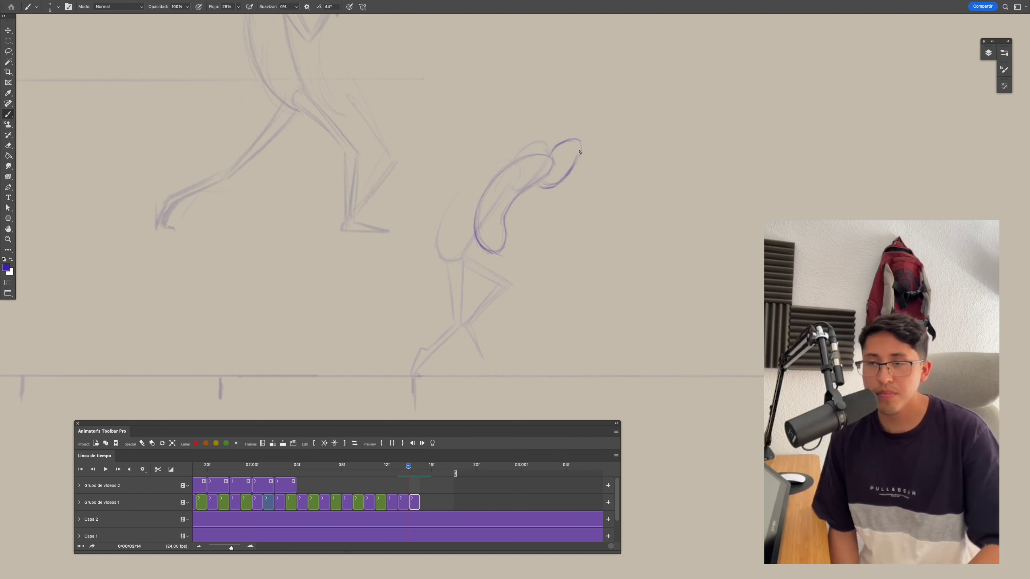
mouse_move(503, 247)
left_mouse_down()
mouse_move(539, 280)
mouse_move(500, 323)
left_mouse_up()
left_click_drag(526, 286, 498, 316)
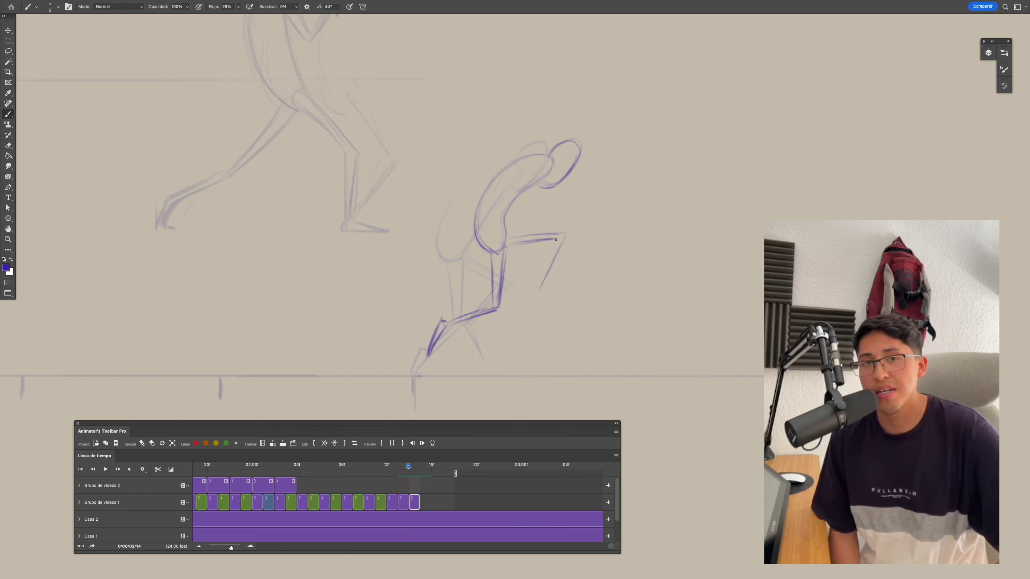
Extend the leg and foot to the ground, then add a new frame with a head loop
mouse_move(555, 239)
left_mouse_down()
mouse_move(509, 245)
mouse_move(572, 304)
left_mouse_up()
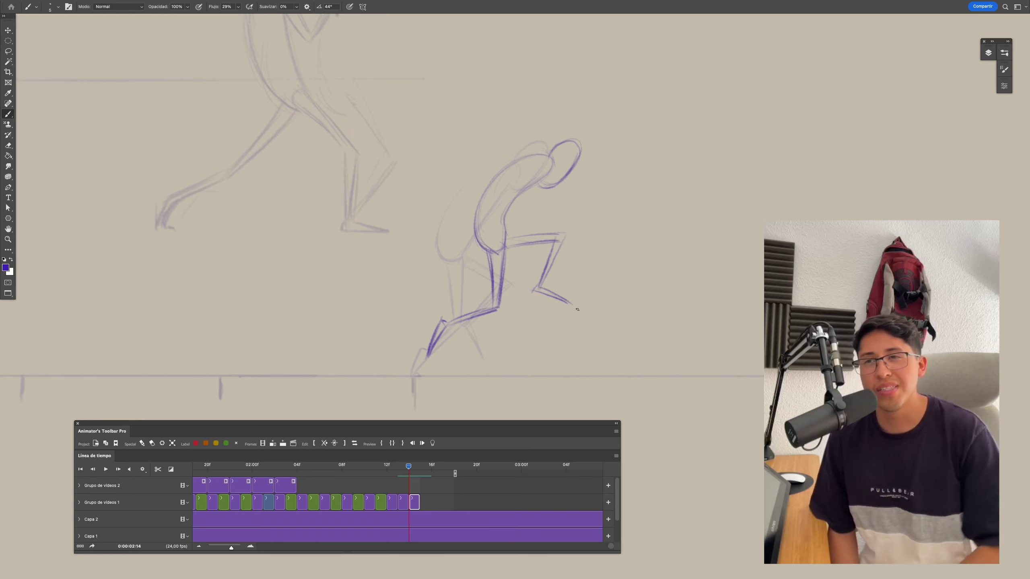
left_click_drag(566, 232, 552, 269)
key("F2")
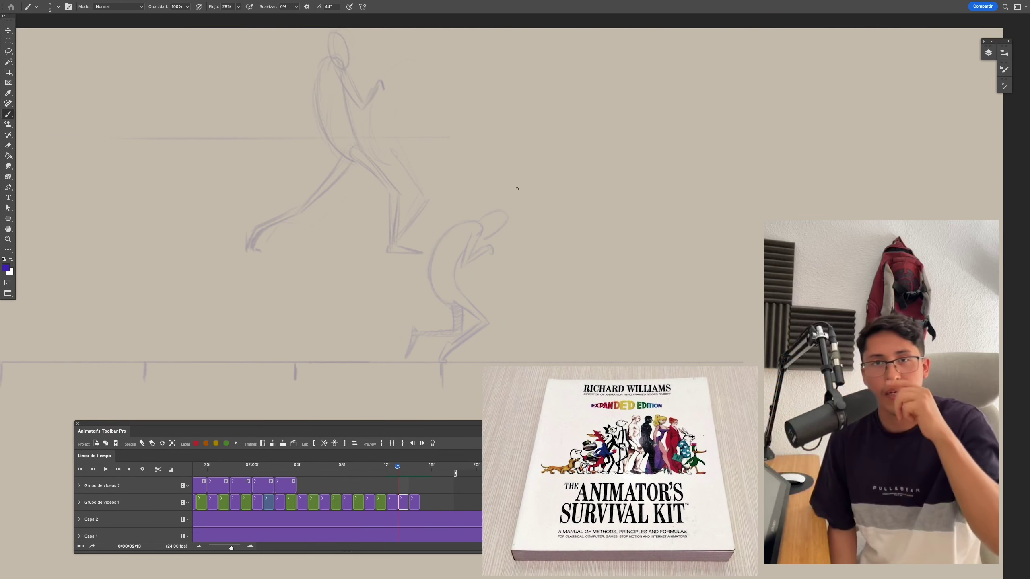
left_click_drag(518, 189, 482, 252)
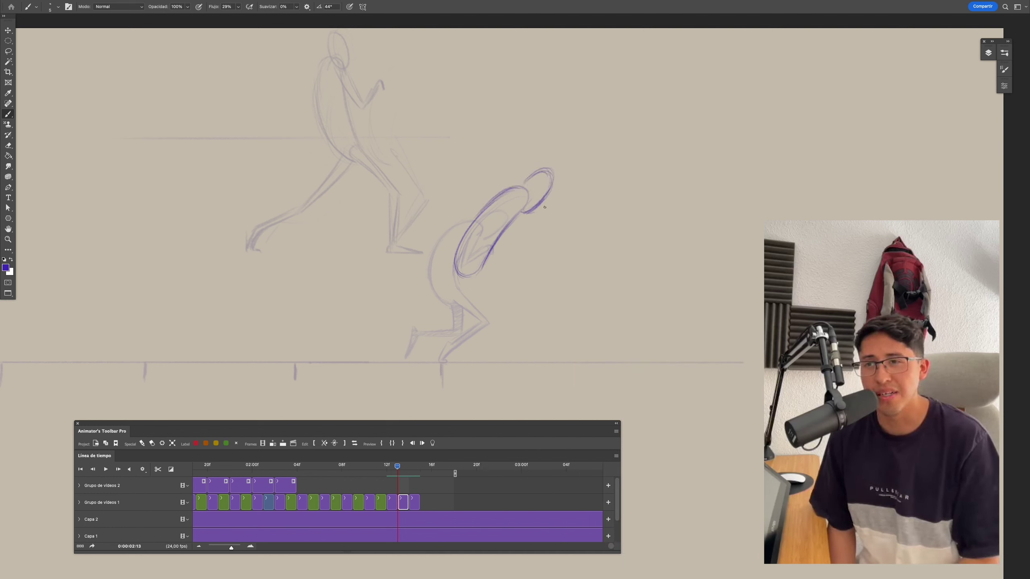
Draw the in-between's body line and small strokes along the legs
mouse_move(466, 235)
left_mouse_down()
mouse_move(462, 276)
mouse_move(480, 320)
mouse_move(442, 361)
left_mouse_up()
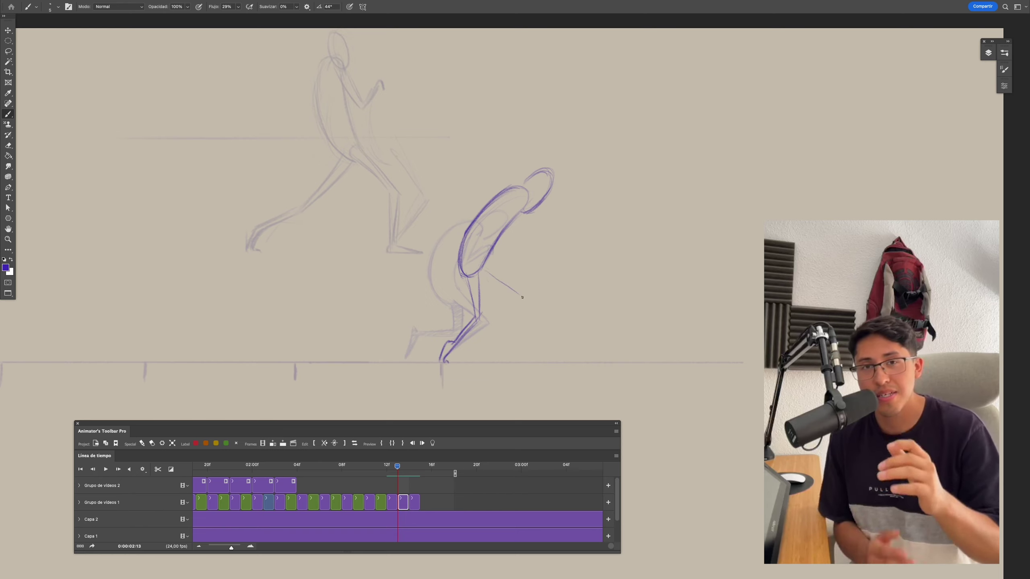
left_click_drag(486, 325, 513, 292)
left_click_drag(488, 327, 503, 354)
Step back one frame, then forward twice to reach frame 14
left_click(388, 472)
key("Right")
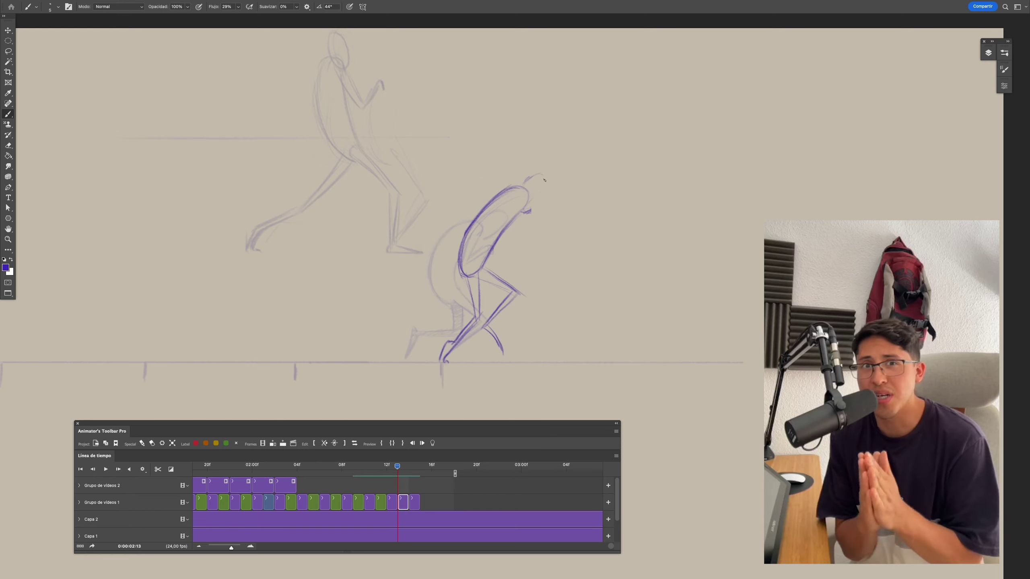
key("Right")
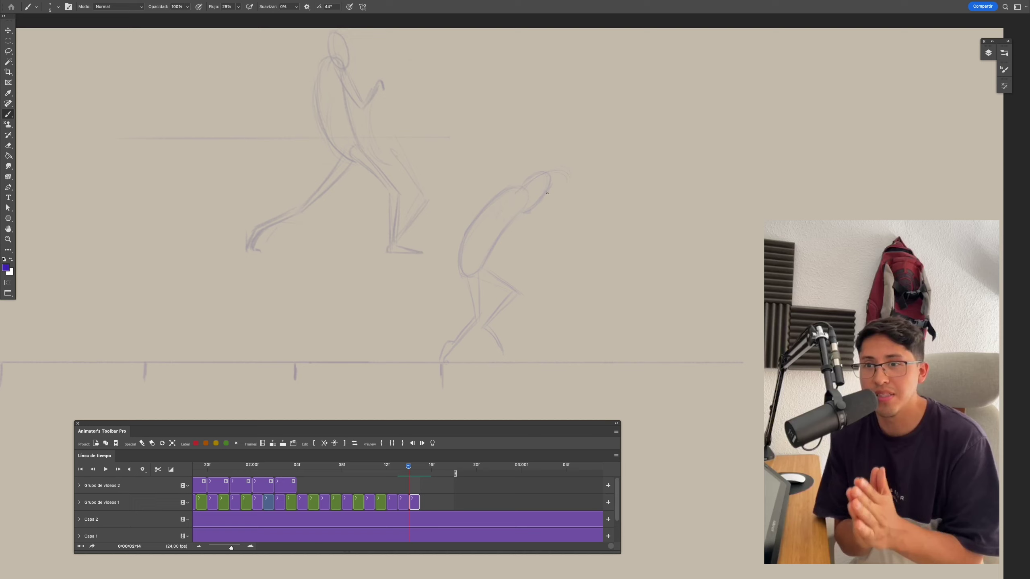
Draw and redraw the frame-14 figure's head and back loop, compare frames, then add a blank frame
left_click_drag(563, 191, 497, 275)
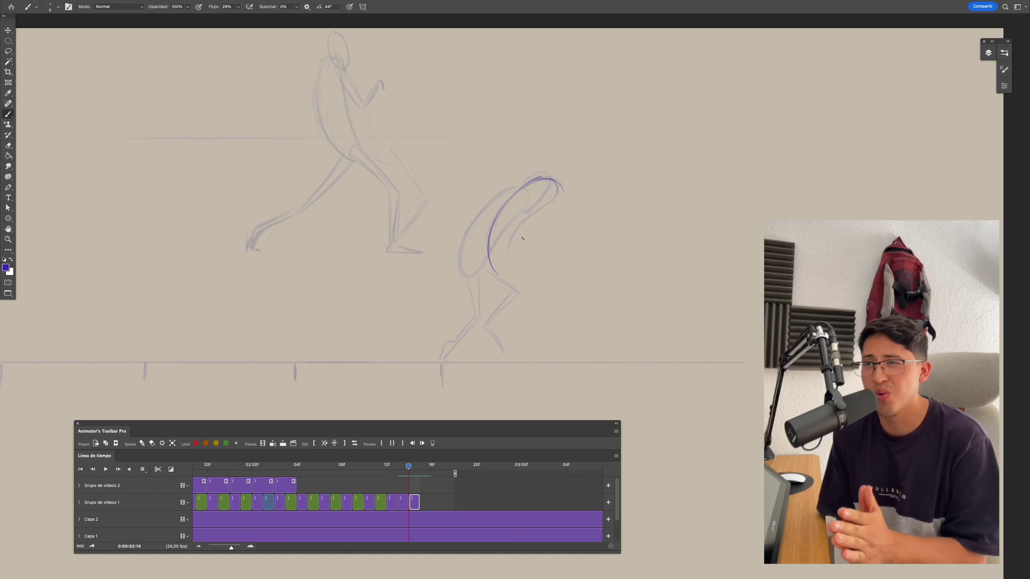
key("ctrl+z")
mouse_move(566, 173)
left_mouse_down()
mouse_move(523, 192)
mouse_move(580, 185)
left_mouse_up()
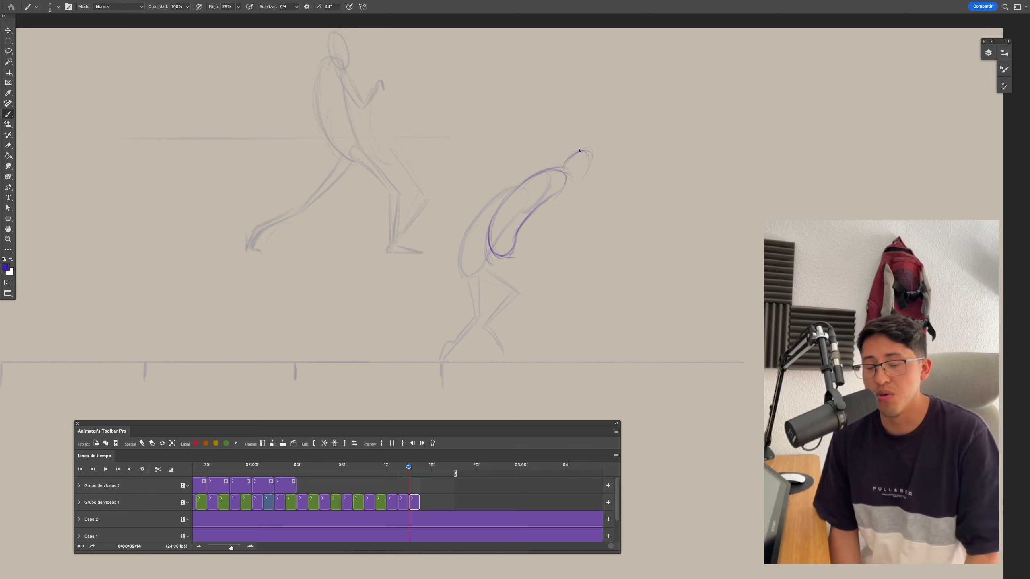
left_click_drag(412, 470, 410, 470)
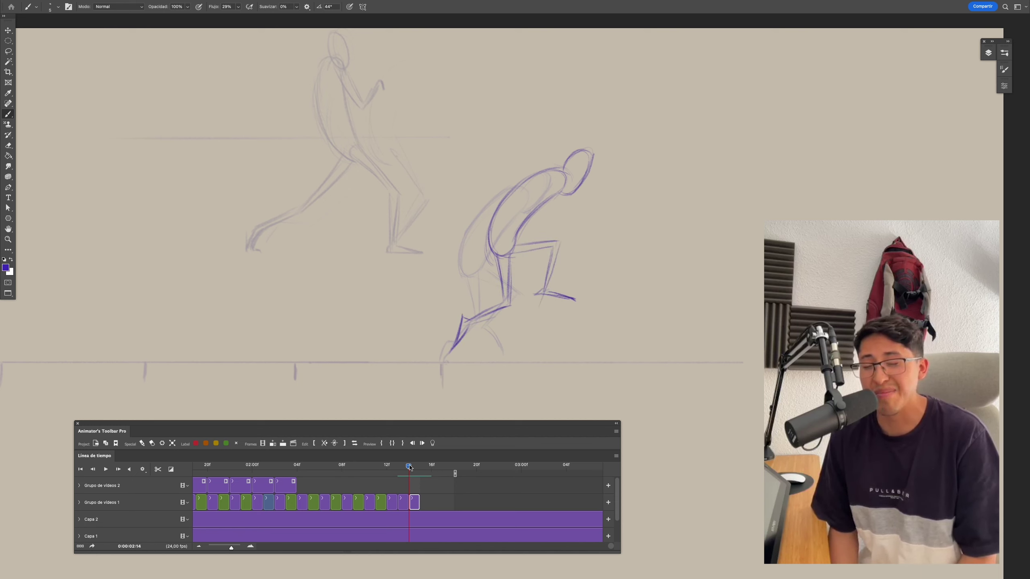
key("n")
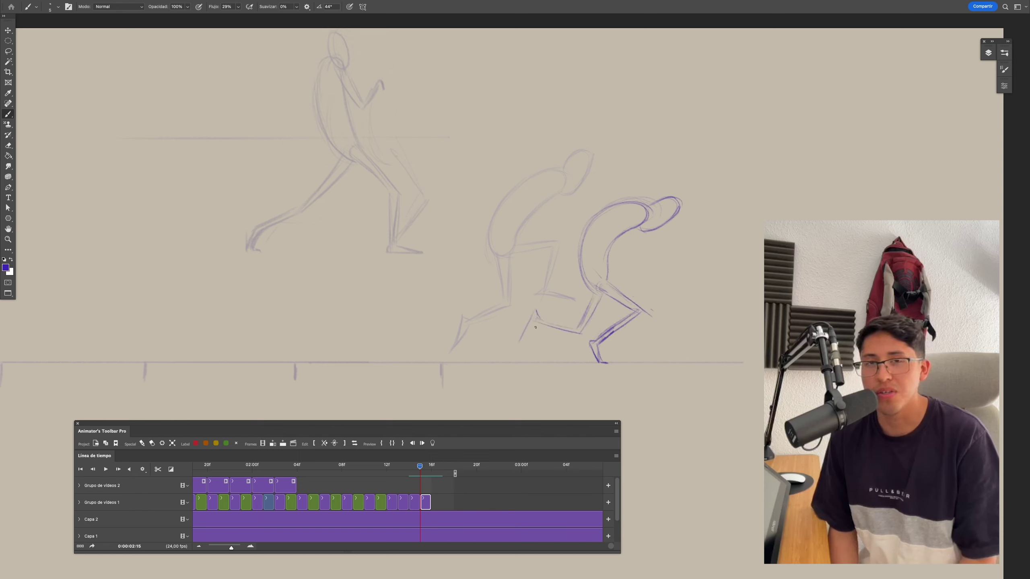
Add an in-between frame and draw the bent figure's back, head loop and legs over onion skins
key("period")
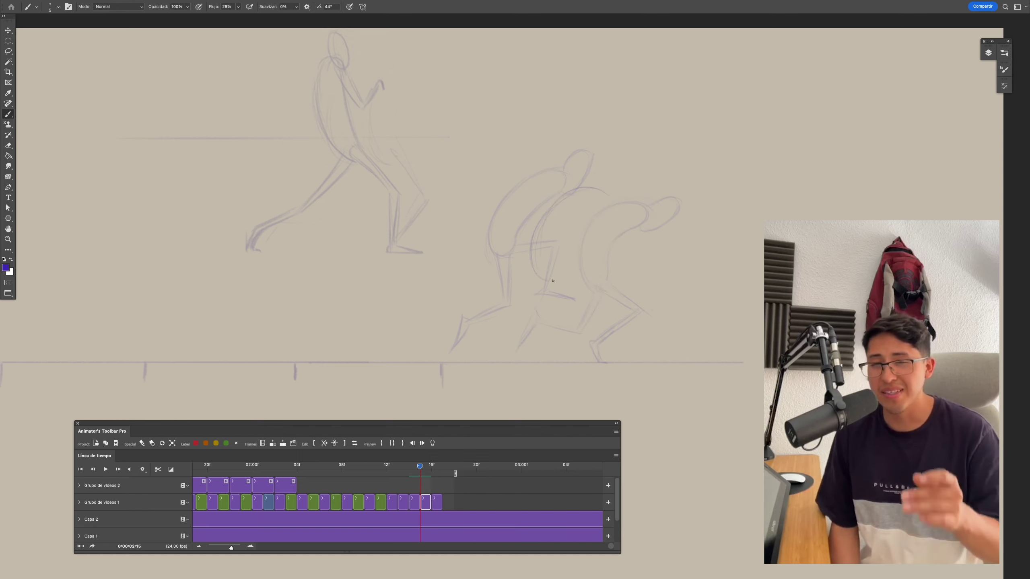
scroll(553, 281, "up", 3)
left_click_drag(604, 156, 604, 175)
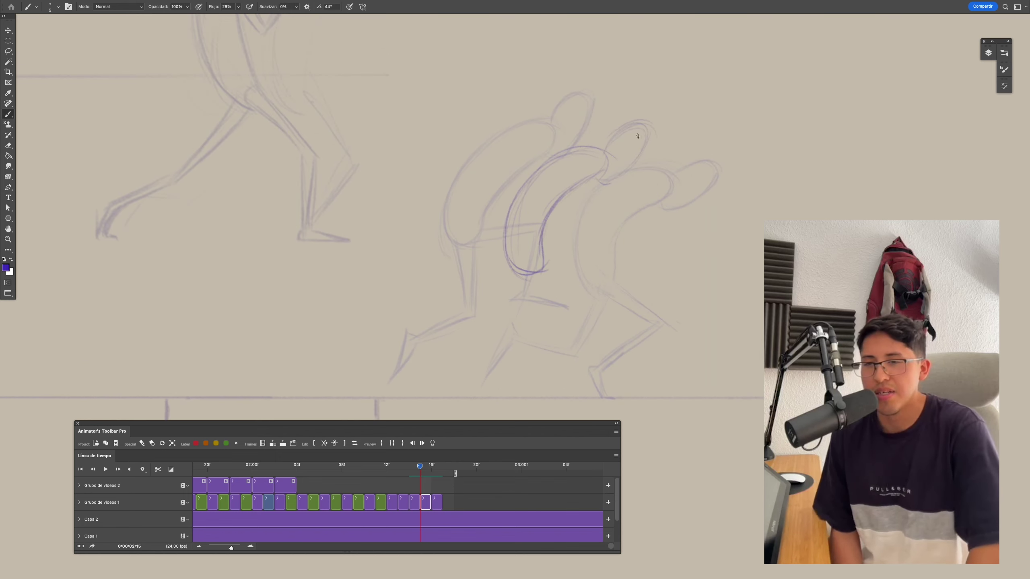
left_click_drag(637, 136, 609, 150)
scroll(468, 271, "down", 2)
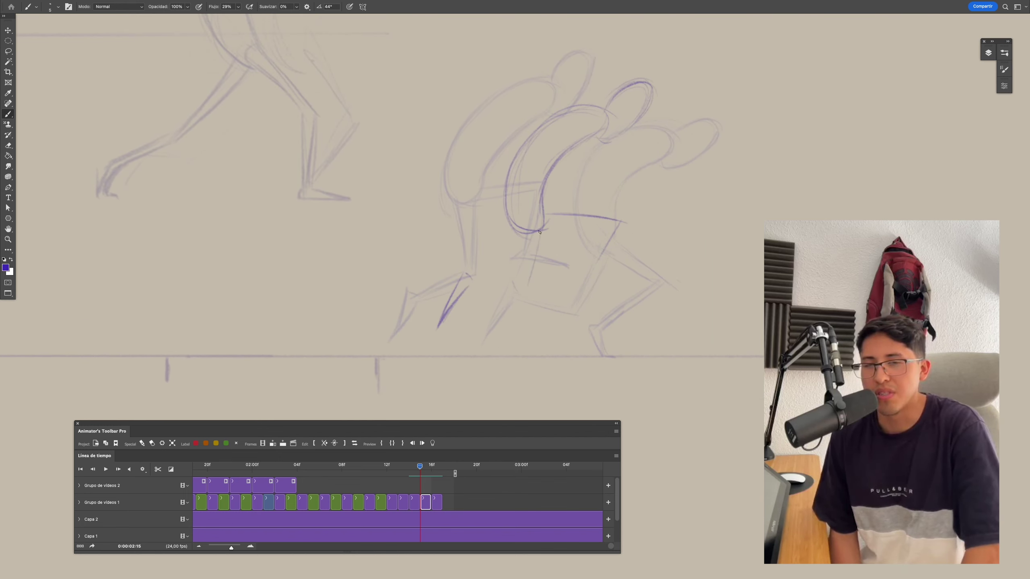
left_click_drag(581, 279, 610, 315)
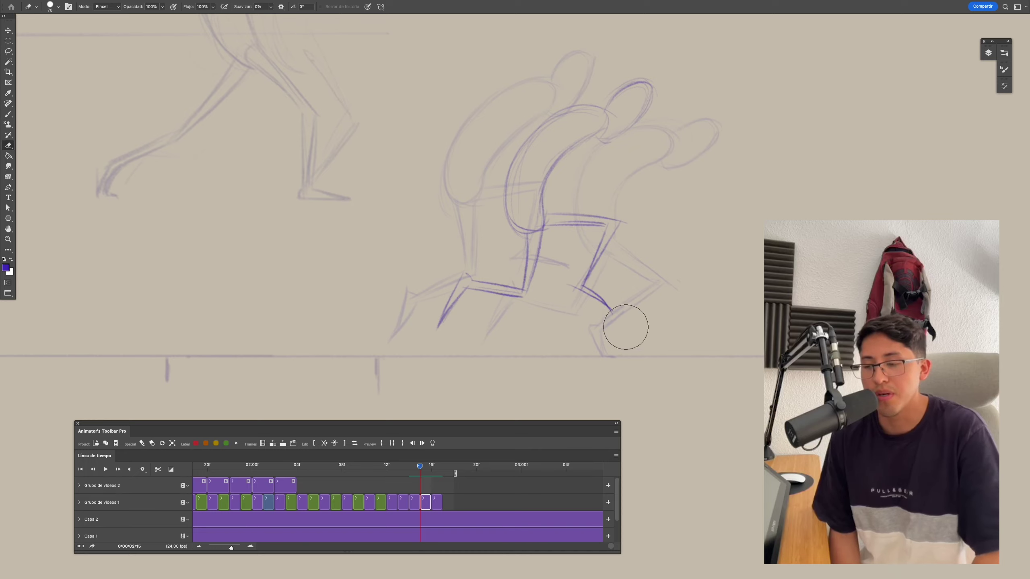
mouse_move(420, 467)
left_mouse_down()
mouse_move(386, 470)
mouse_move(431, 467)
left_mouse_up()
left_click_drag(616, 240, 590, 335)
Add leg strokes to the in-between while stepping back and forth between frames
key("Left")
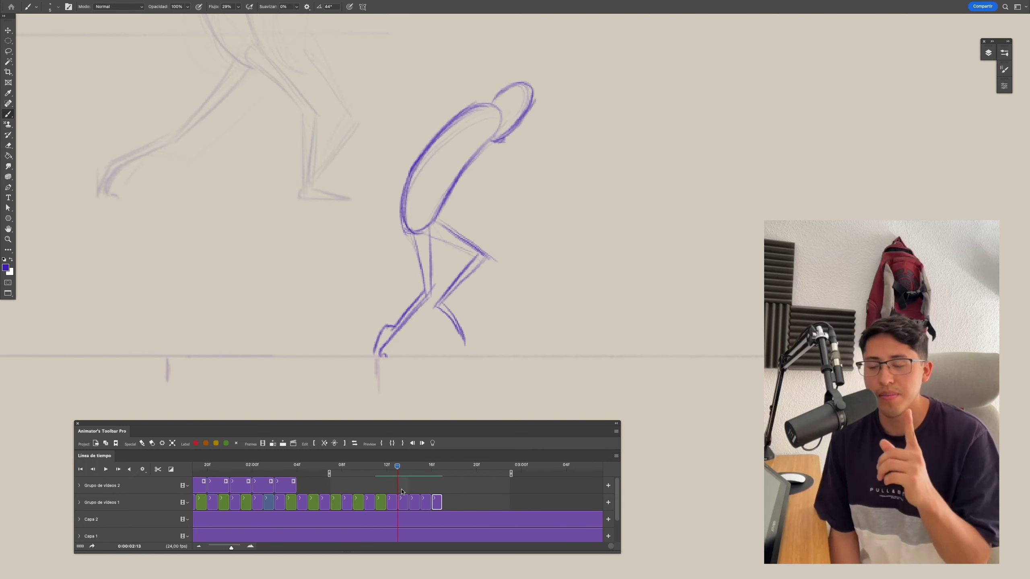
left_click_drag(435, 138, 483, 329)
key("Left")
key("Right")
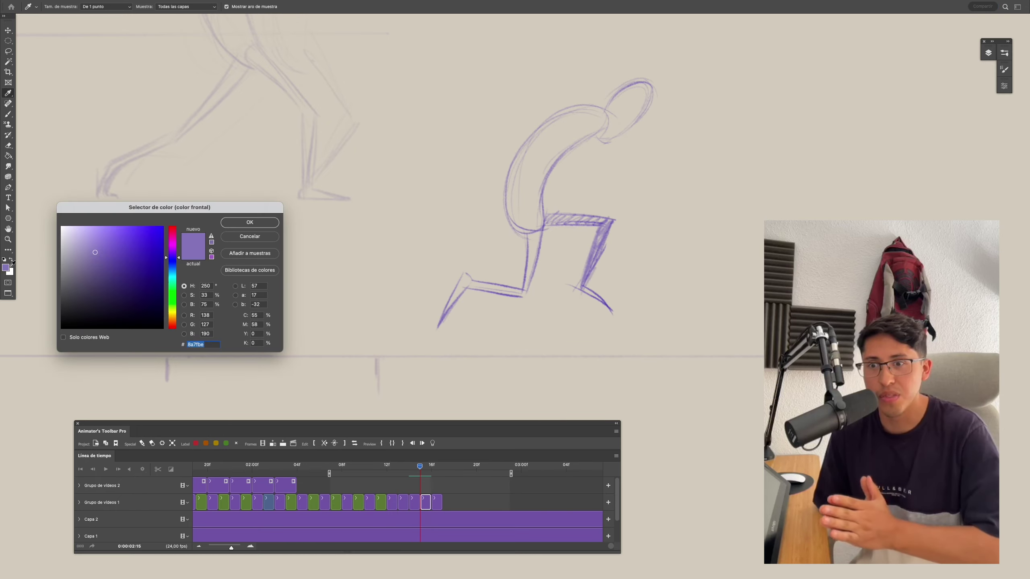
Jump to frame 16, scrub back, and play the animation zoomed out to review the motion
left_click(430, 467)
left_click_drag(430, 471, 394, 496)
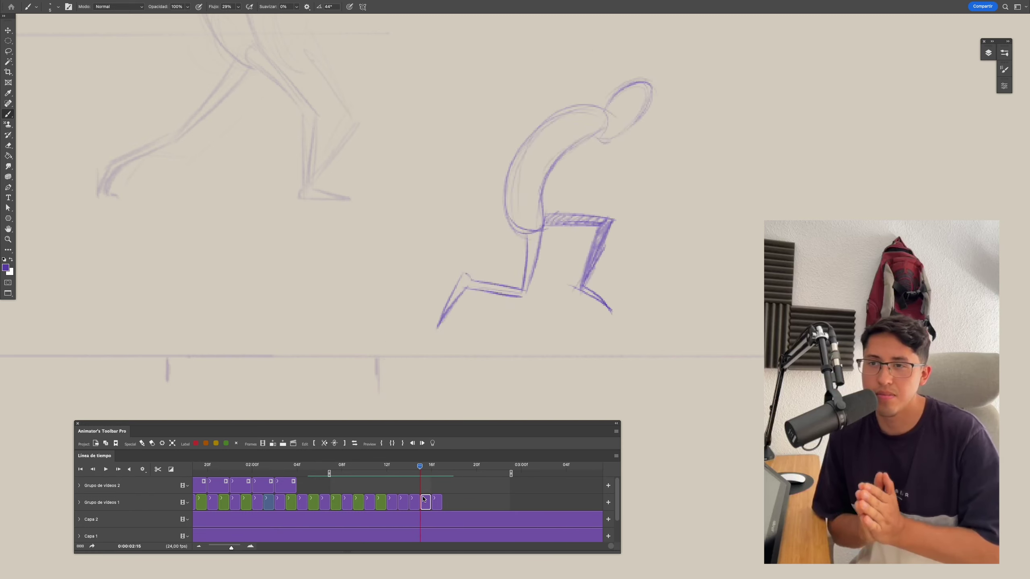
key("space")
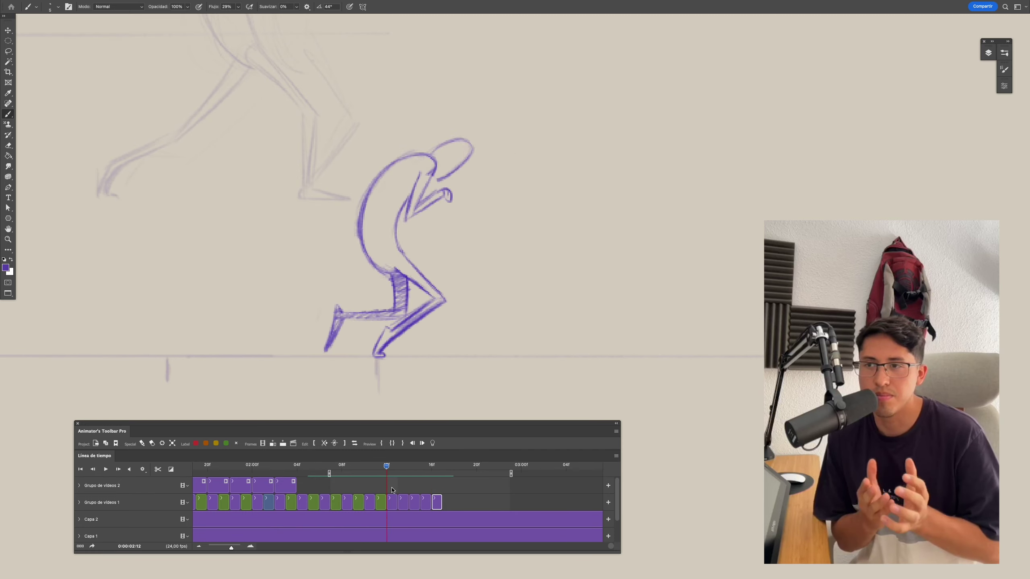
key("ctrl+minus")
key("ctrl+minus")
key("ctrl+minus")
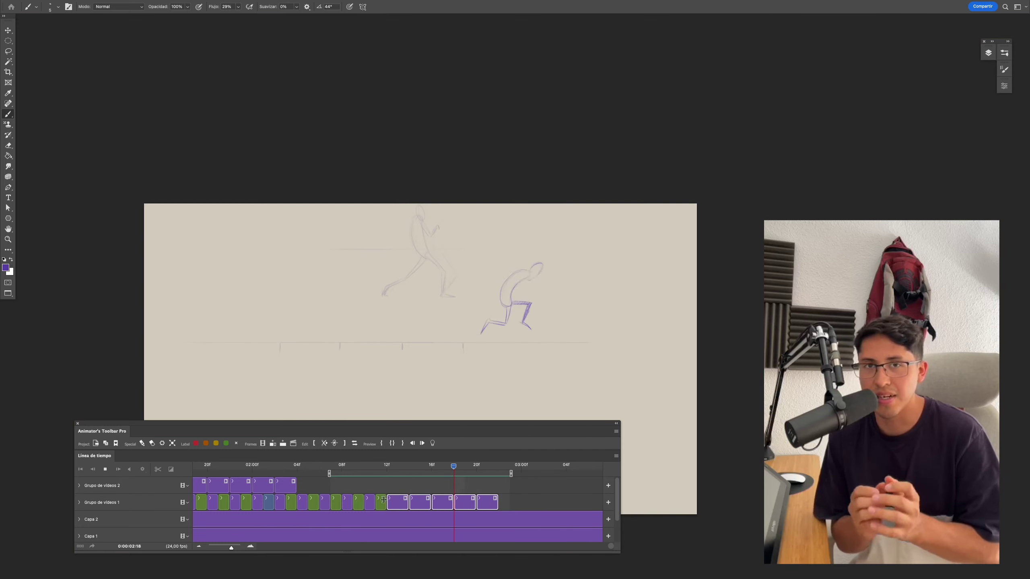
Stop playback, zoom back in, and try an arm stroke on the next frame, then undo it
key("ctrl+plus")
key("ctrl+plus")
key("ctrl+plus")
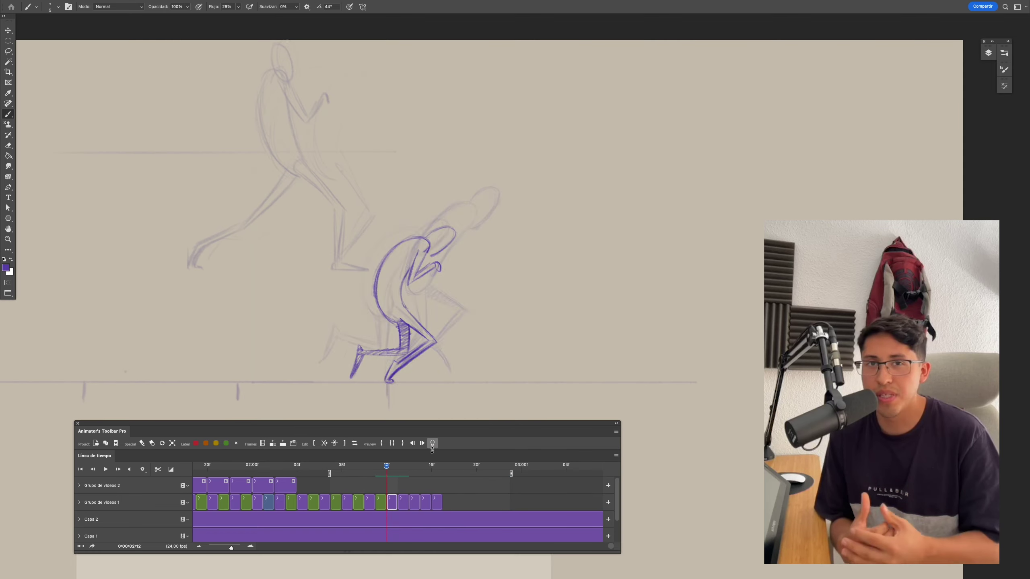
key("space")
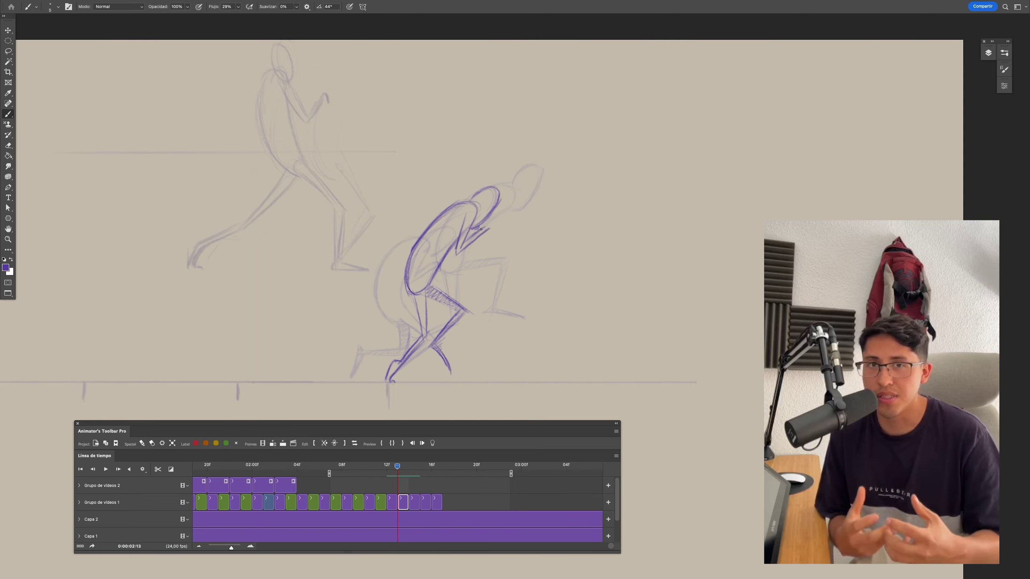
key("Right")
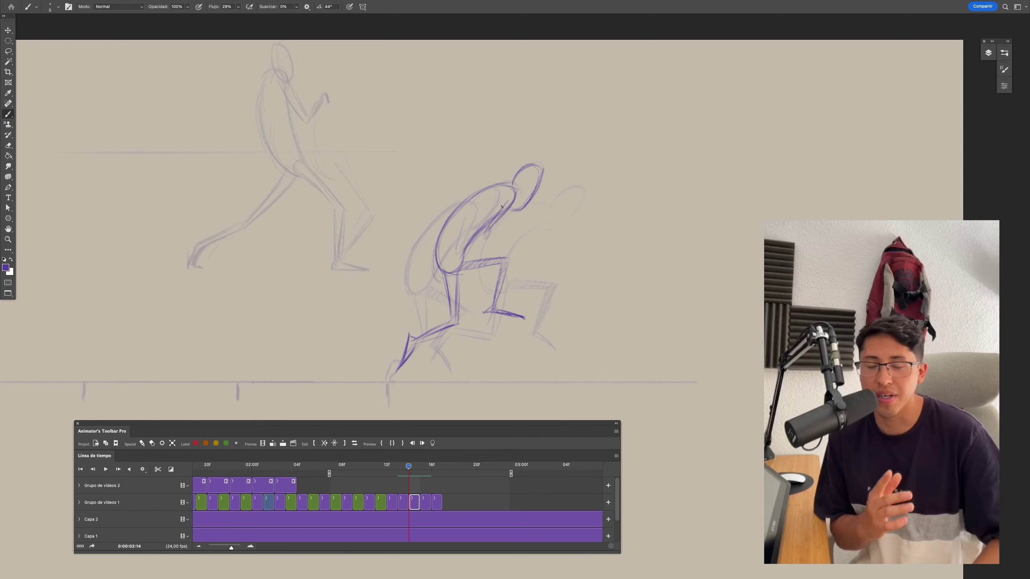
mouse_move(523, 213)
left_mouse_down()
mouse_move(481, 235)
mouse_move(521, 225)
left_mouse_up()
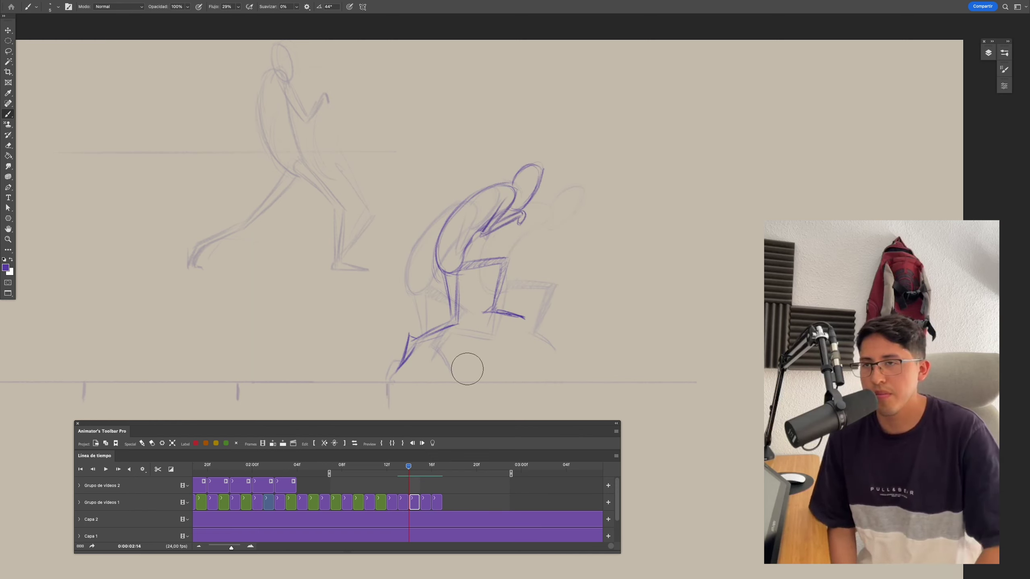
key("ctrl+z")
key("ctrl+z")
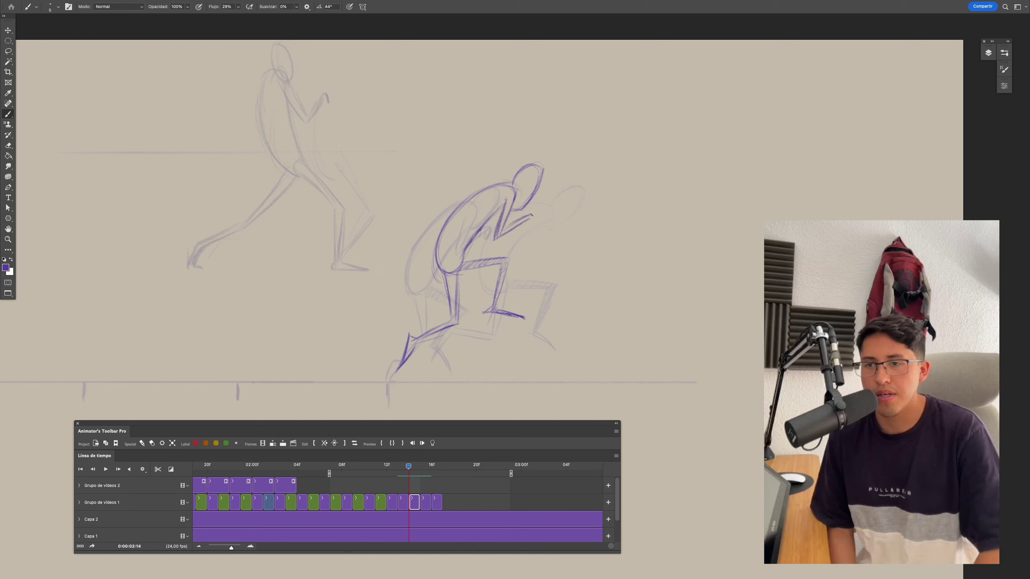
Step forward through the in-between drawings to frame 02:16
left_click(422, 443)
left_click(422, 443)
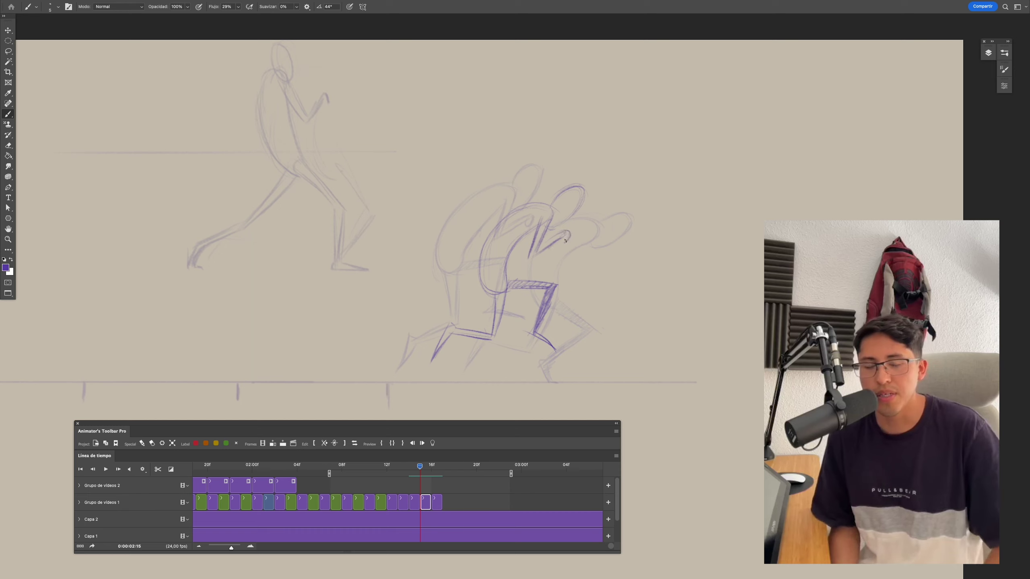
left_click(422, 443)
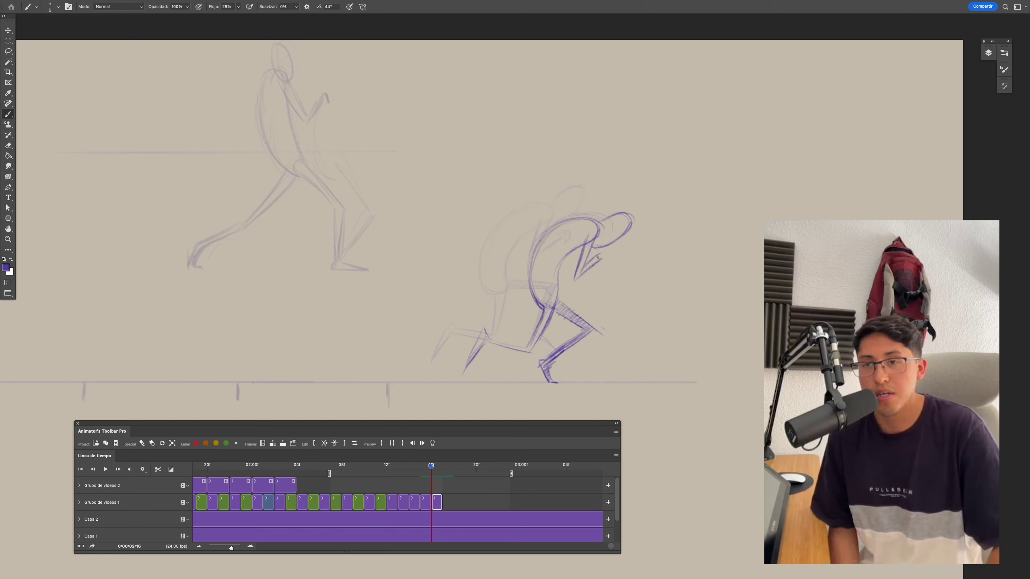
With onion skins on, ink darker leg and foot lines on frame 02:12
left_click(391, 502)
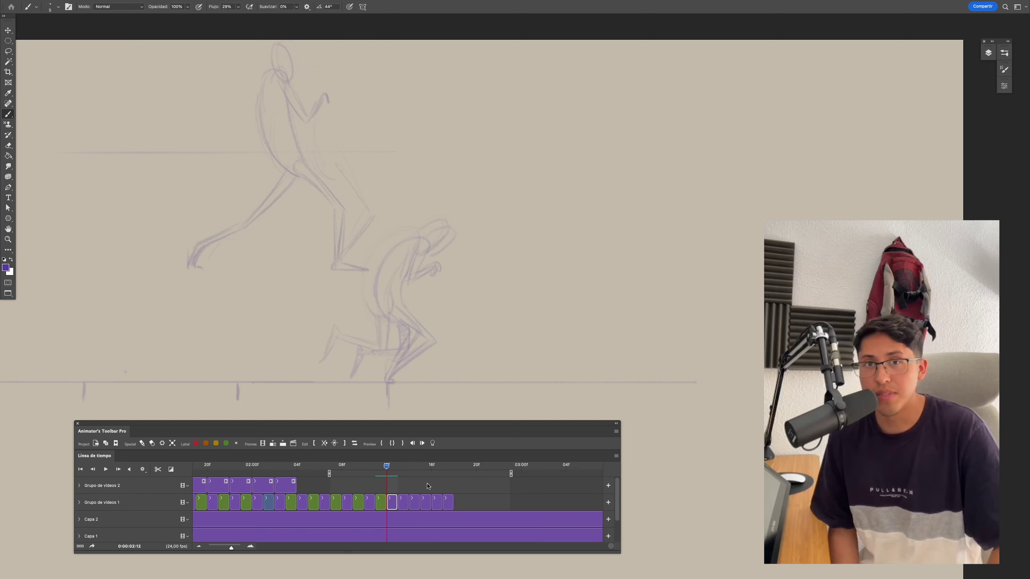
left_click(432, 443)
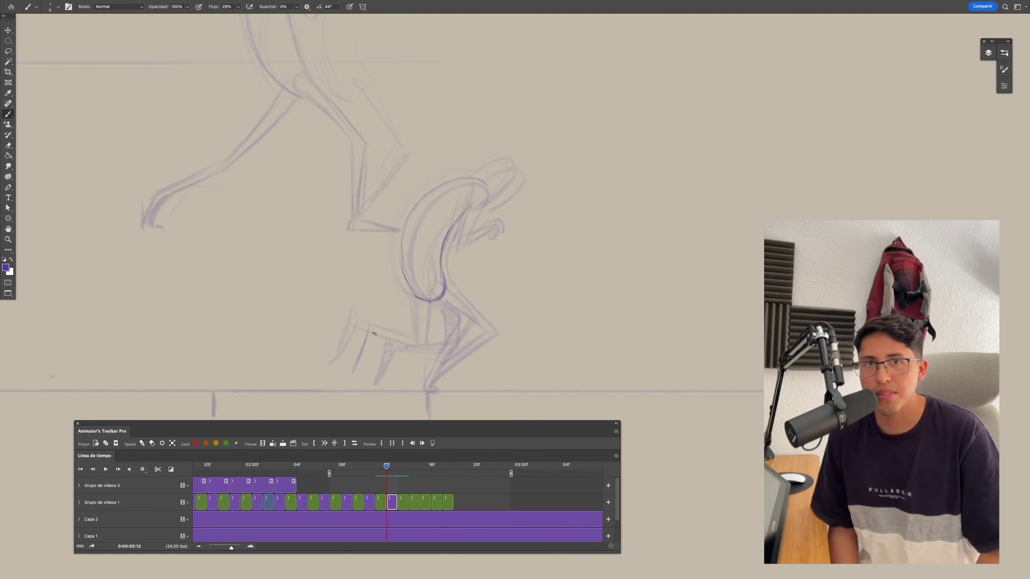
left_click_drag(440, 300, 425, 389)
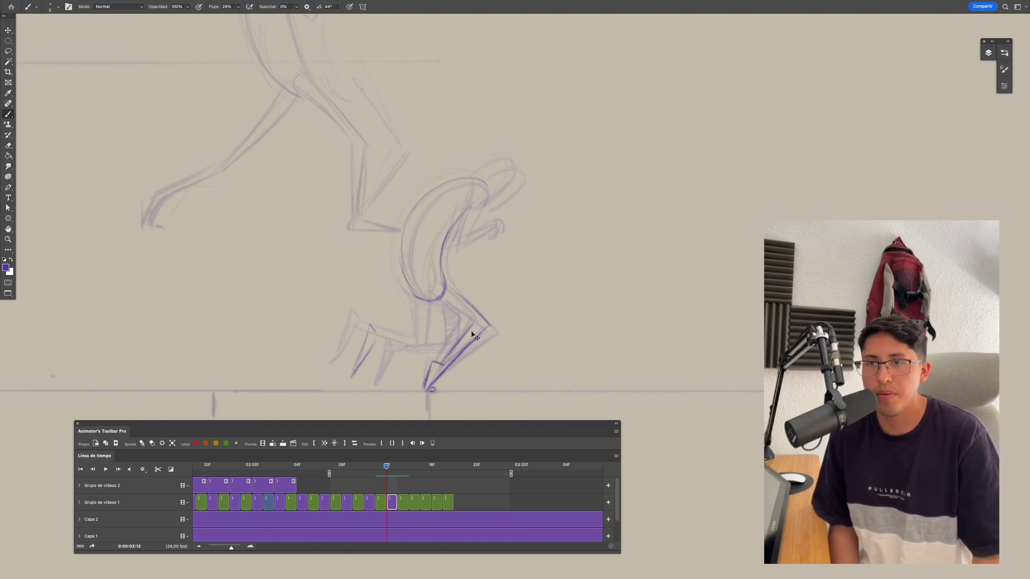
left_click_drag(471, 338, 440, 314)
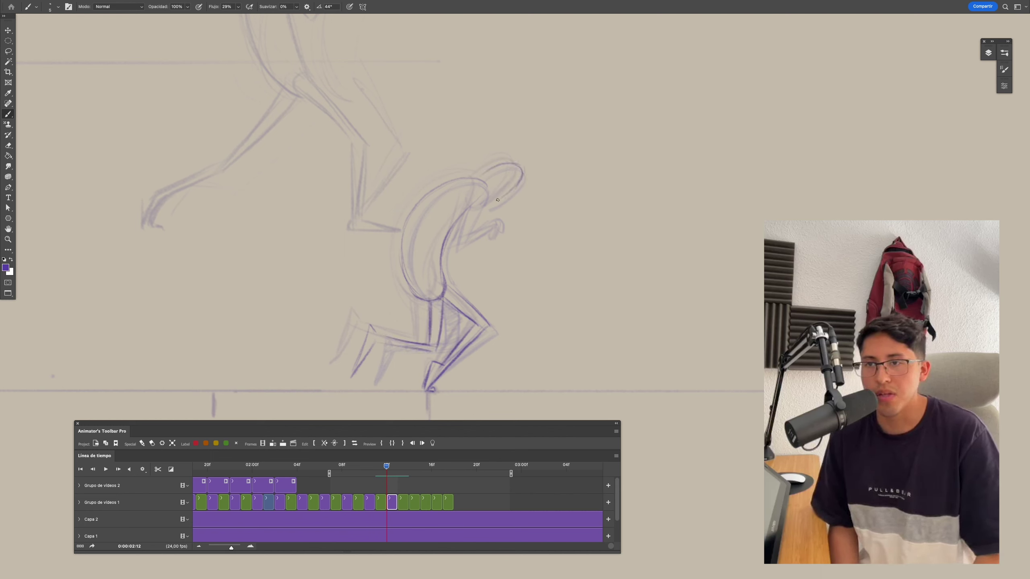
Ink darker torso, back curve and foot strokes on frame 02:14, undoing the last head stroke
left_click(273, 443)
left_click_drag(449, 212, 466, 266)
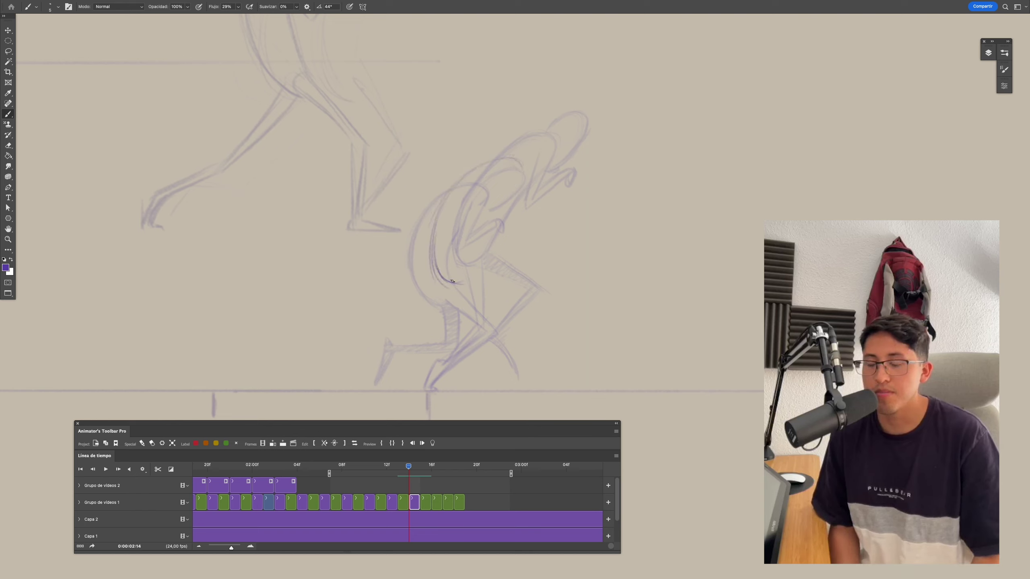
left_click_drag(508, 183, 462, 259)
mouse_move(446, 360)
left_mouse_down()
mouse_move(426, 387)
mouse_move(466, 271)
mouse_move(504, 320)
left_mouse_up()
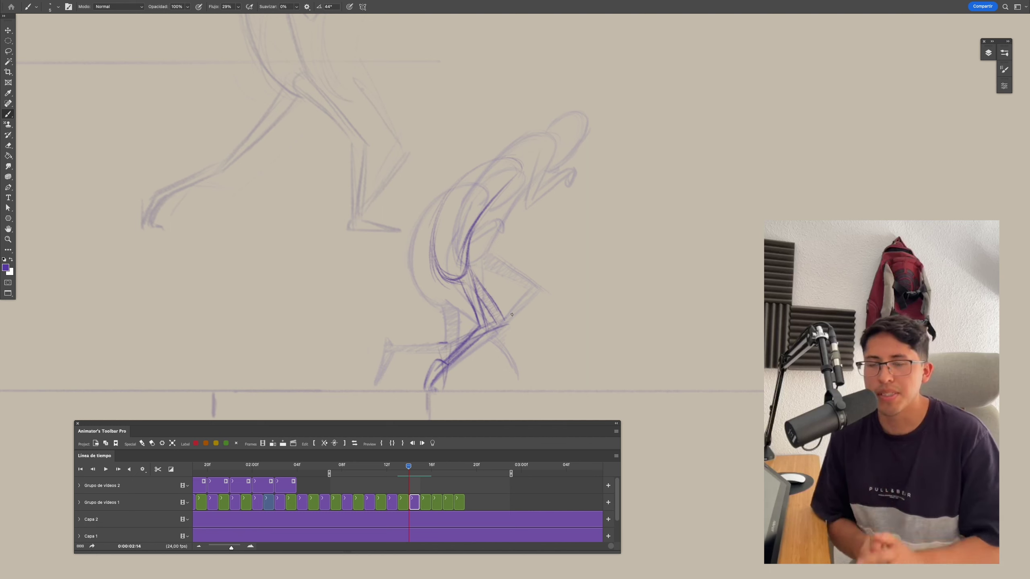
mouse_move(510, 158)
left_mouse_down()
mouse_move(523, 187)
mouse_move(491, 223)
left_mouse_up()
key("ctrl+z")
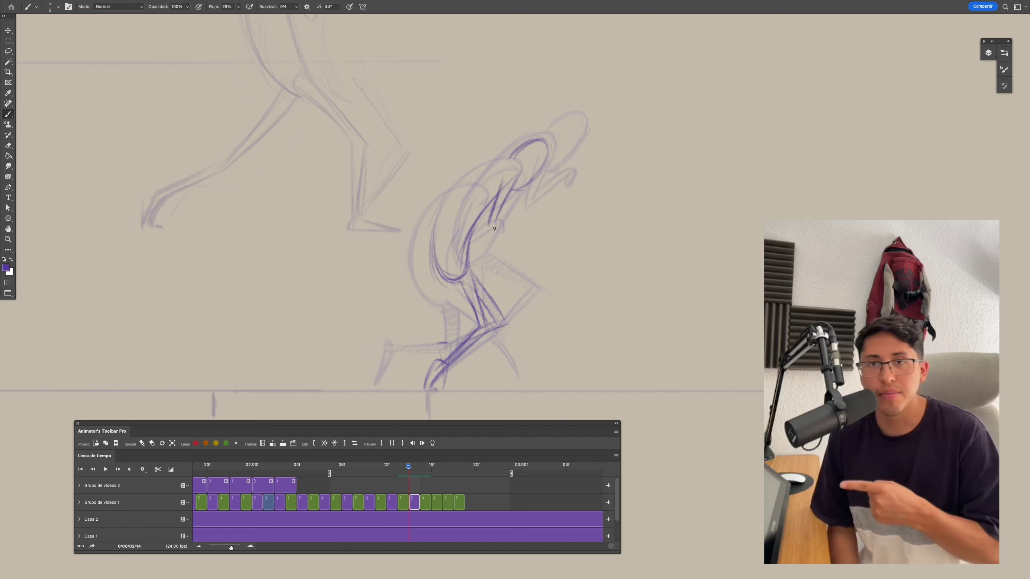
left_click(272, 443)
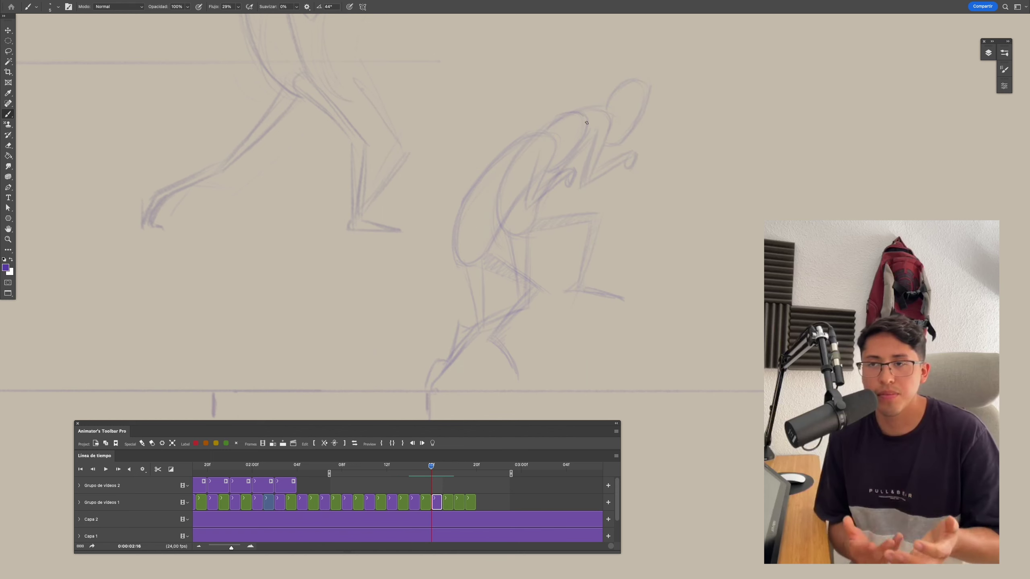
Ink darker back, body, thigh and lower-leg lines on frame 02:16
left_click_drag(584, 130, 486, 248)
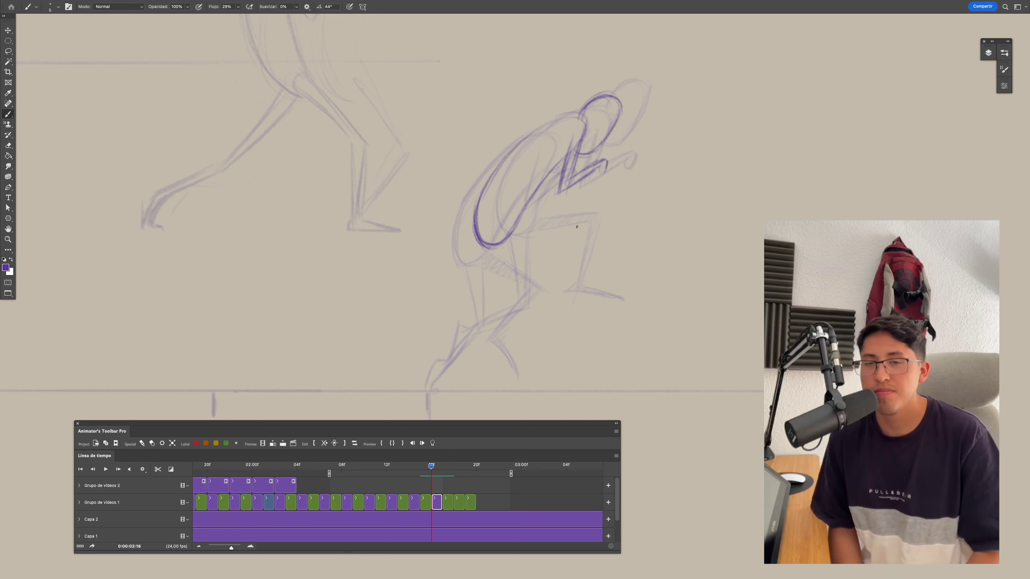
scroll(453, 320, "down", 2)
left_click_drag(504, 224, 497, 298)
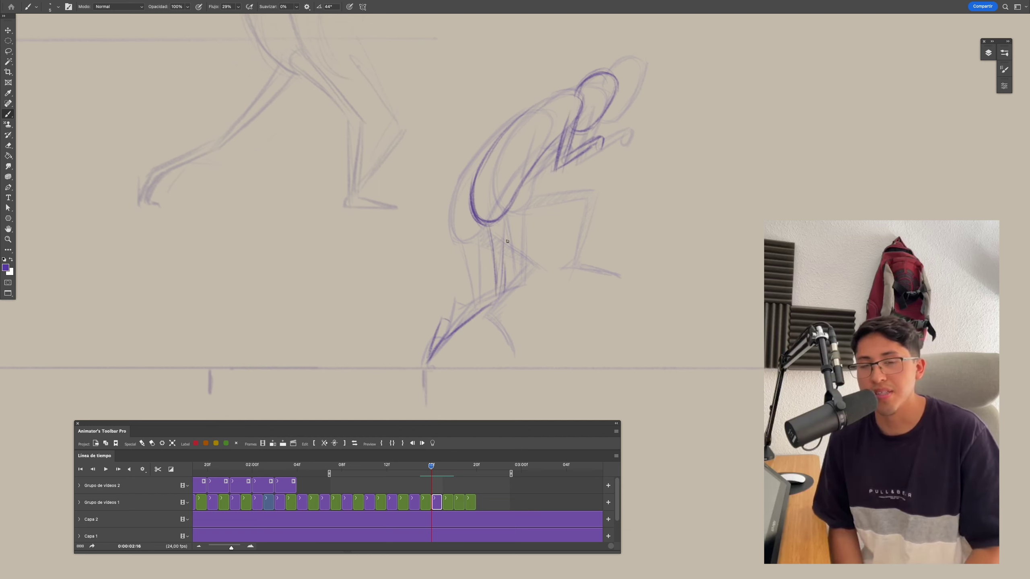
left_click_drag(455, 331, 503, 289)
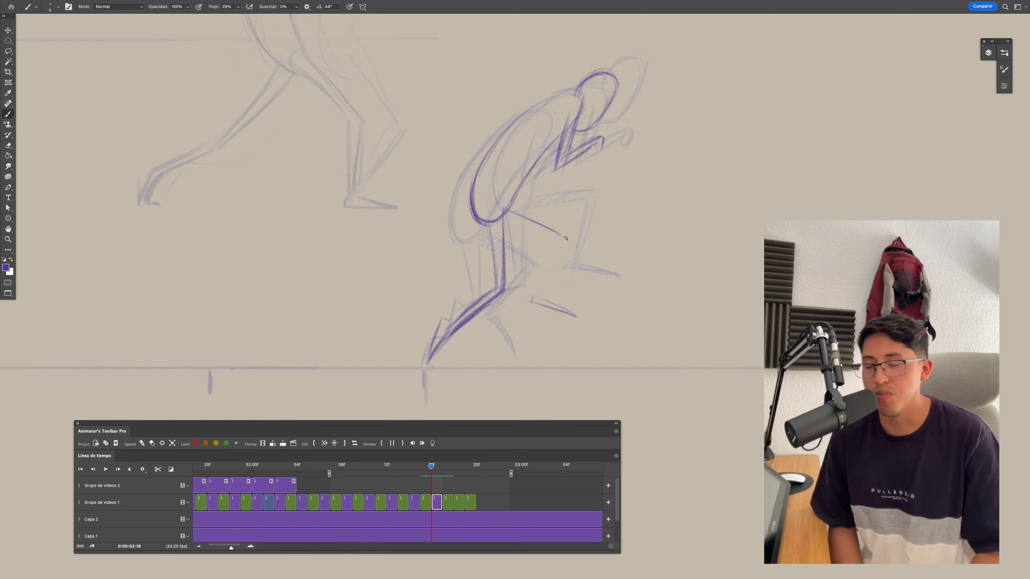
left_click_drag(503, 221, 546, 268)
On frame 02:18, ink the right leg, upper arm and forearm with a small hand
key("Right")
key("Right")
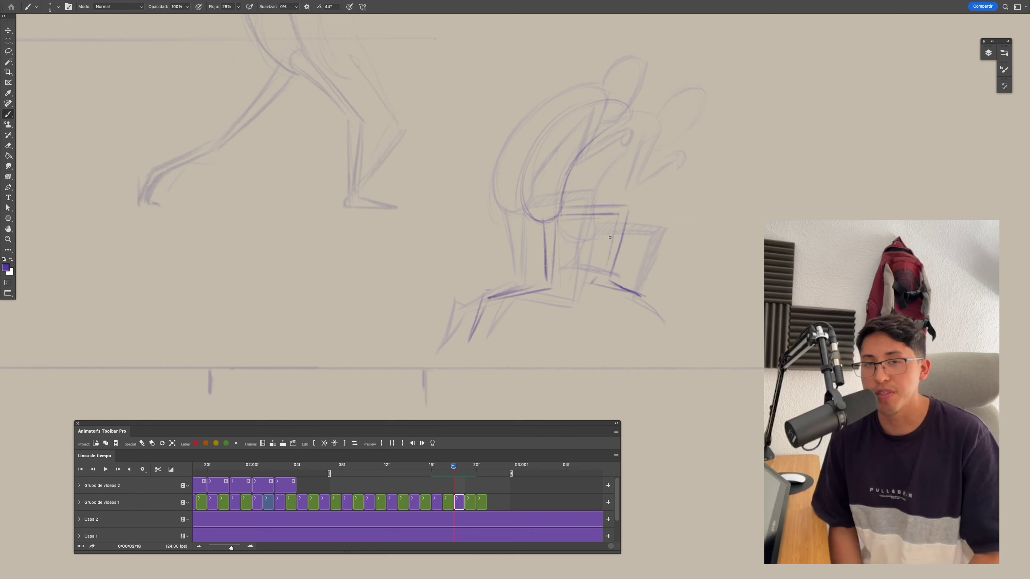
left_click_drag(629, 207, 609, 276)
mouse_move(632, 115)
left_mouse_down()
mouse_move(605, 179)
mouse_move(651, 151)
left_mouse_up()
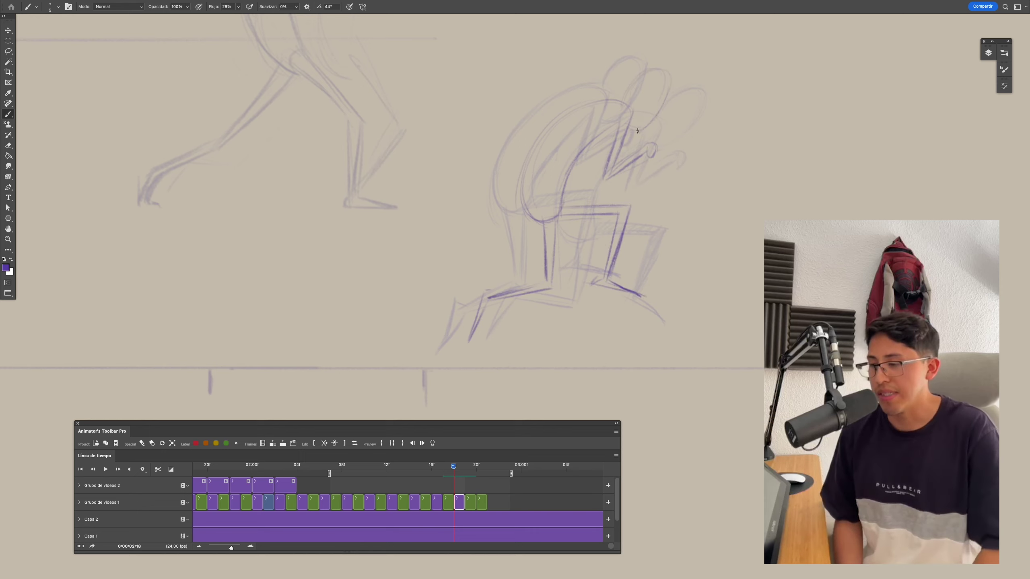
On frame 02:20, ink the lower leg, thigh, shin and foot lines, redrawing the lower-leg stroke
key("Right")
key("Right")
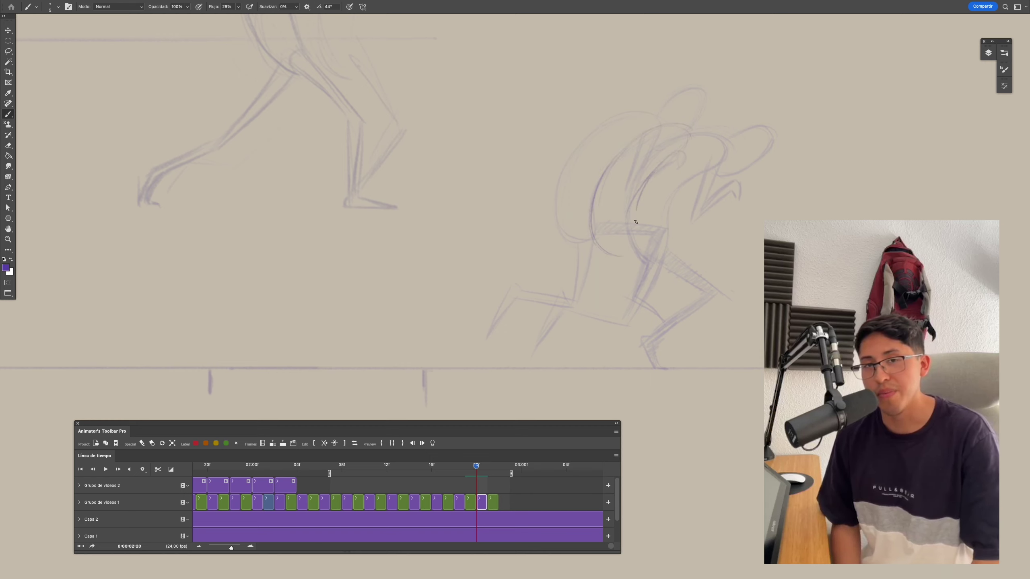
mouse_move(538, 292)
left_mouse_down()
mouse_move(505, 350)
mouse_move(596, 312)
left_mouse_up()
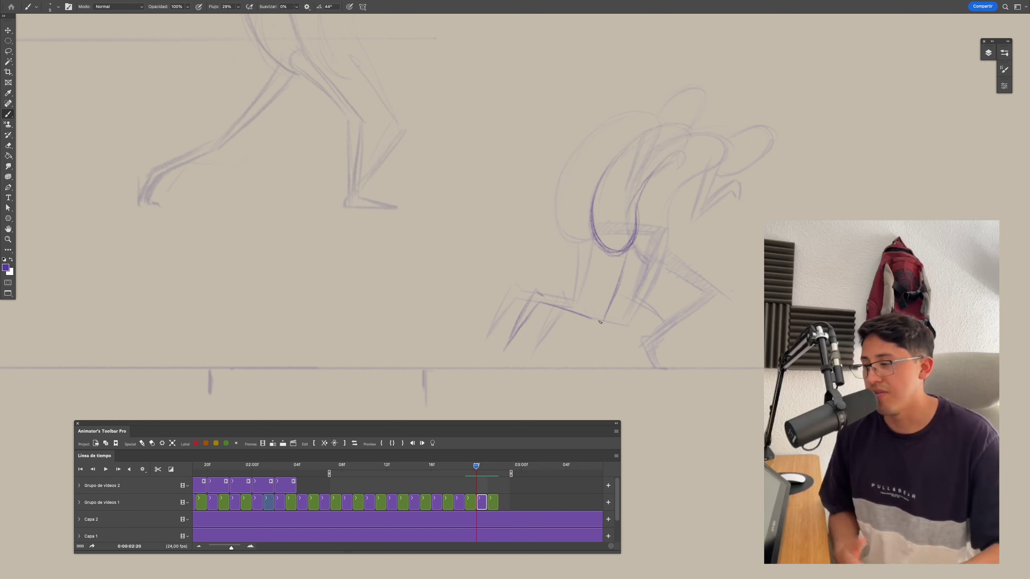
left_click_drag(610, 251, 599, 312)
left_click_drag(634, 239, 698, 256)
mouse_move(655, 336)
left_mouse_down()
mouse_move(630, 312)
mouse_move(667, 350)
left_mouse_up()
left_click_drag(633, 312, 649, 337)
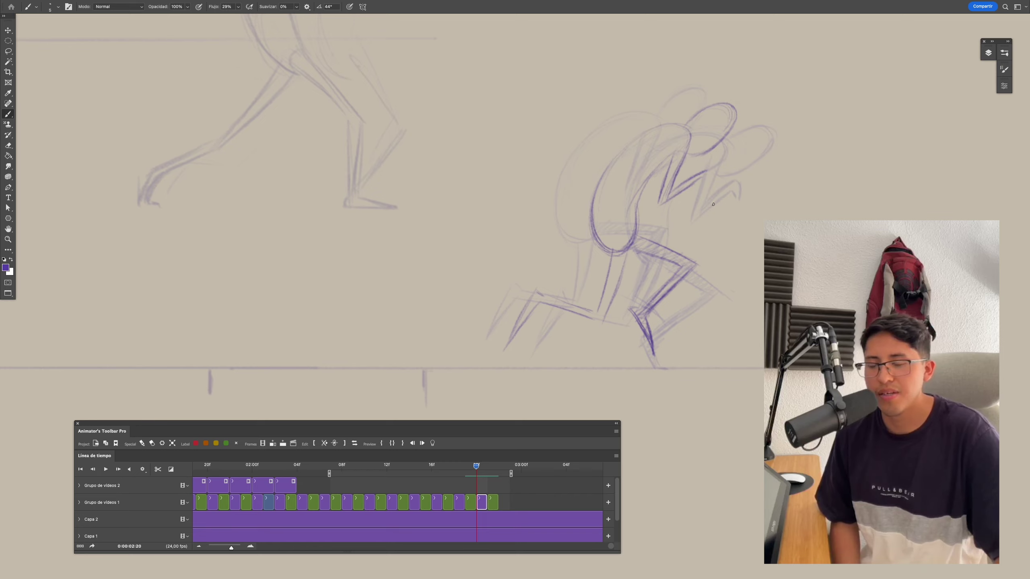
Fit the canvas, rewind the timeline, and loop the full bounce-walk animation
key("ctrl+0")
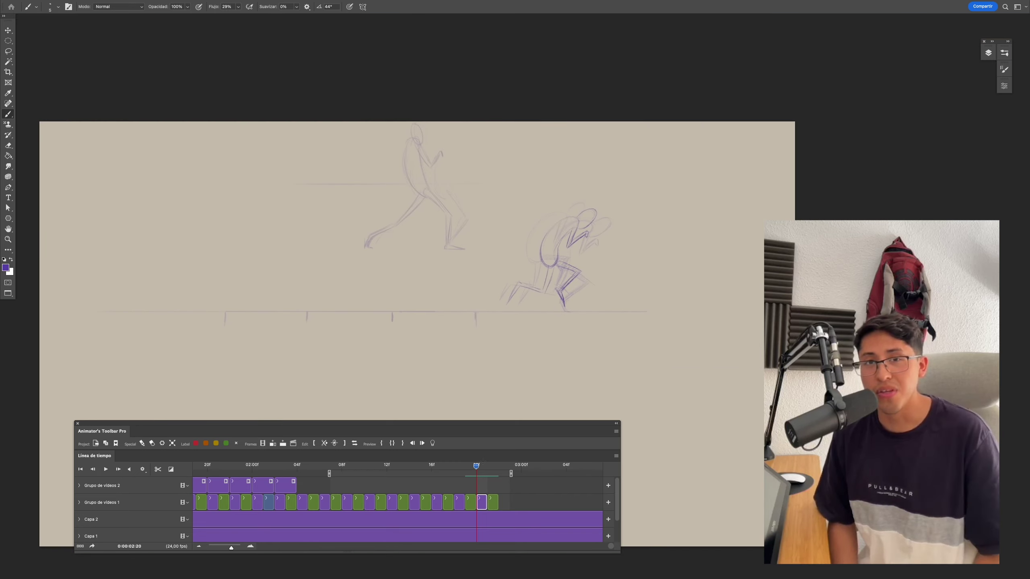
left_click_drag(476, 466, 319, 466)
key("space")
key("ctrl+minus")
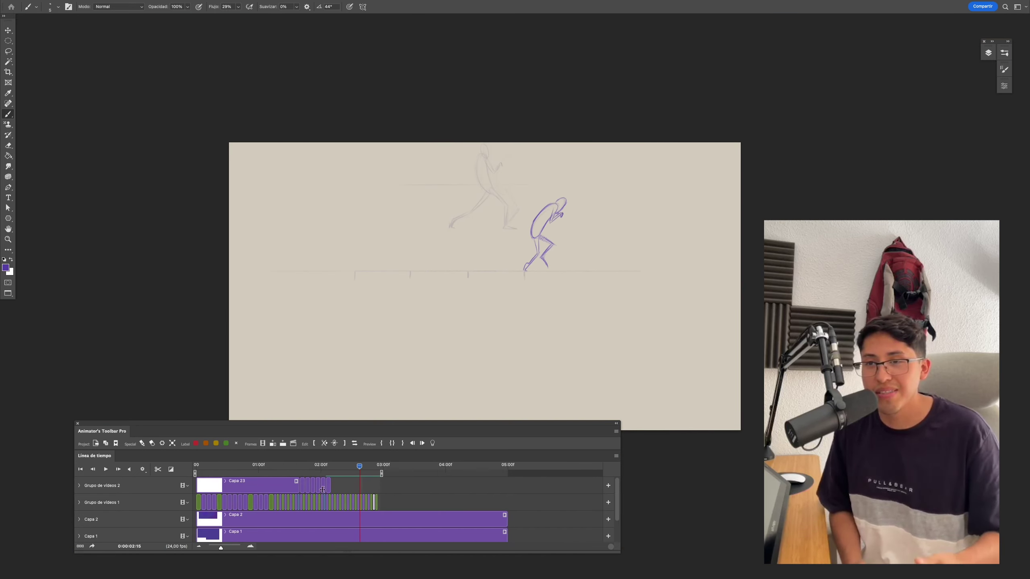
key("ctrl+plus")
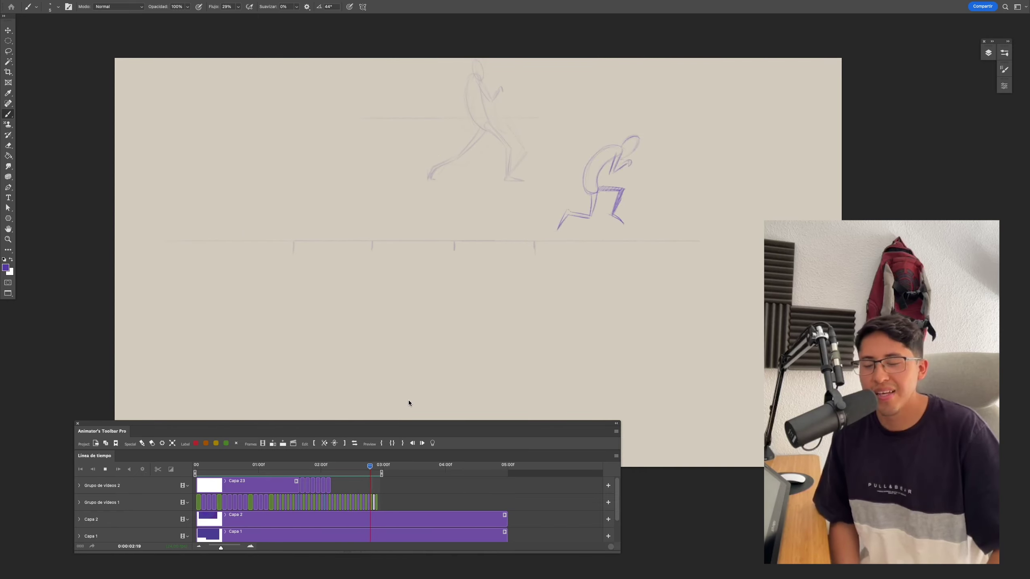